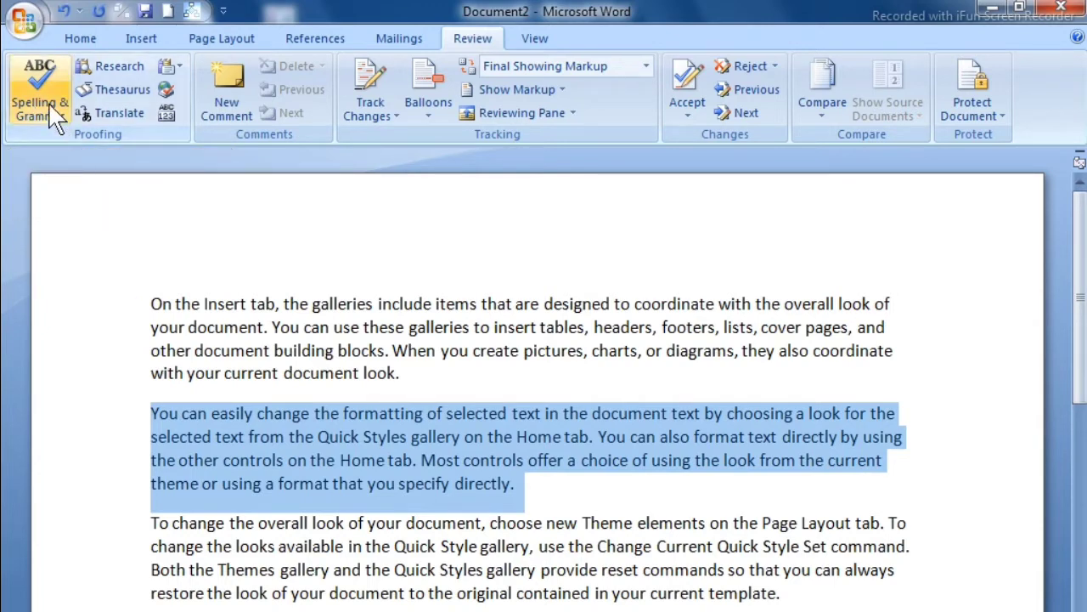
# Clear the paragraph selection, scroll to the misspelled last line, and run Spelling & Grammar.
pyautogui.click(439, 391)
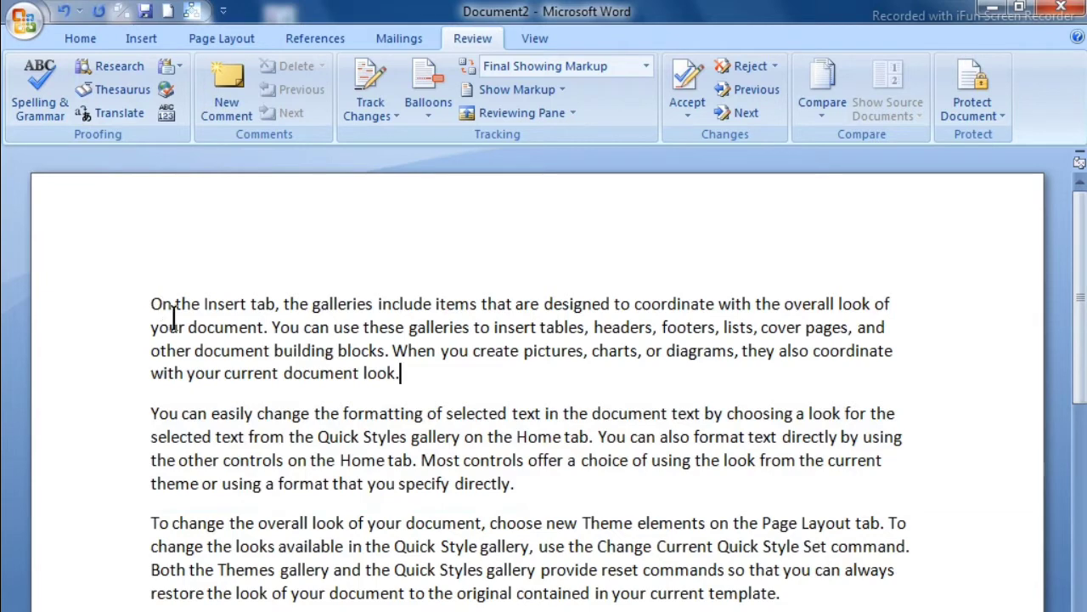
pyautogui.moveTo(156, 304); pyautogui.dragTo(444, 466)
pyautogui.scroll(-3, 443, 466)
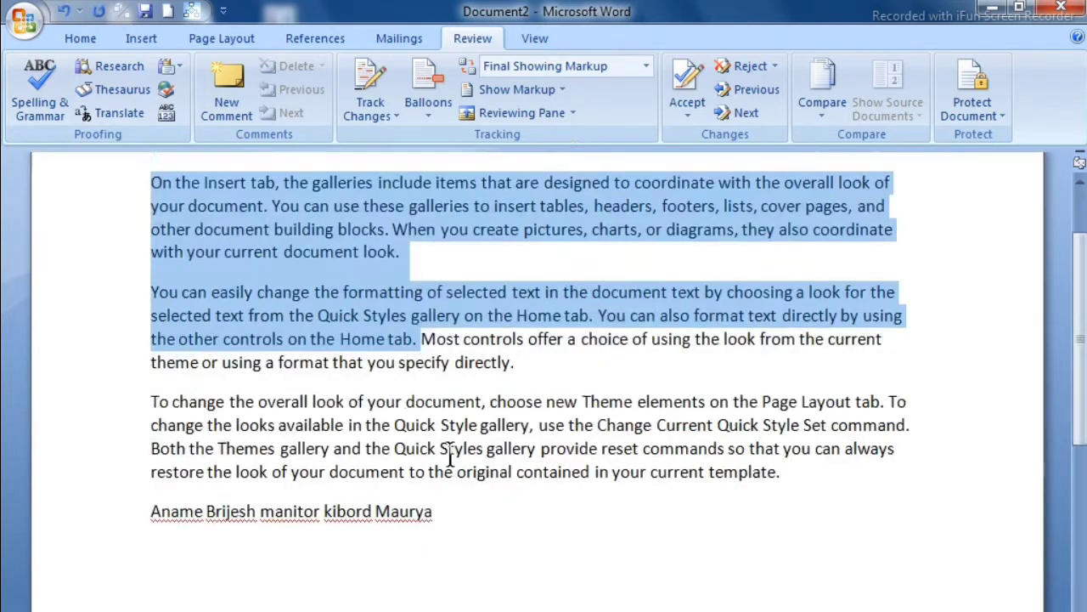
pyautogui.click(517, 304)
pyautogui.scroll(2, 523, 314)
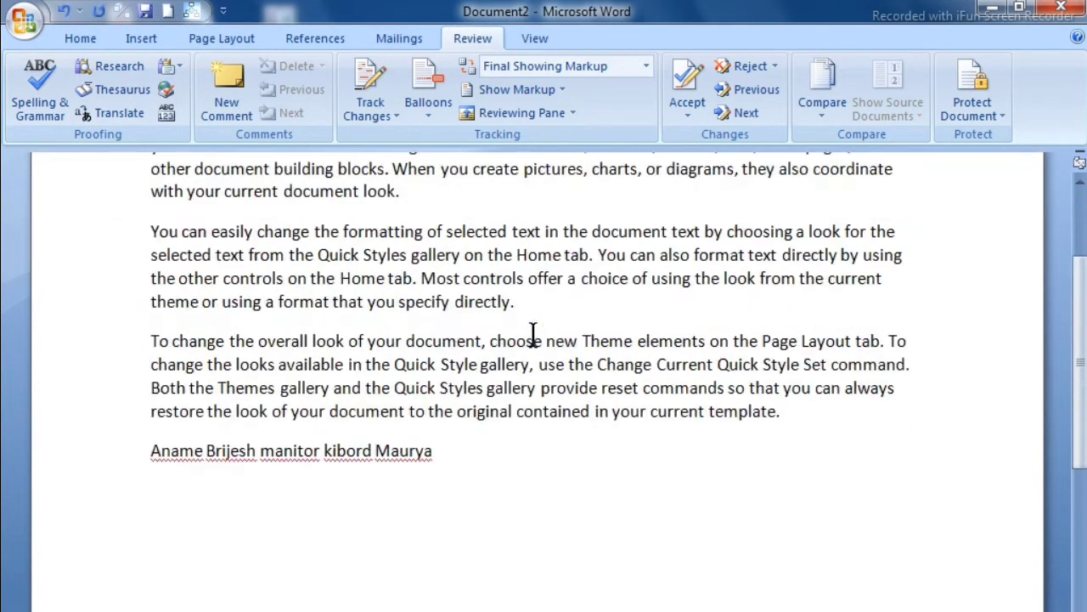
pyautogui.scroll(-2, 354, 313)
pyautogui.scroll(-2, 281, 429)
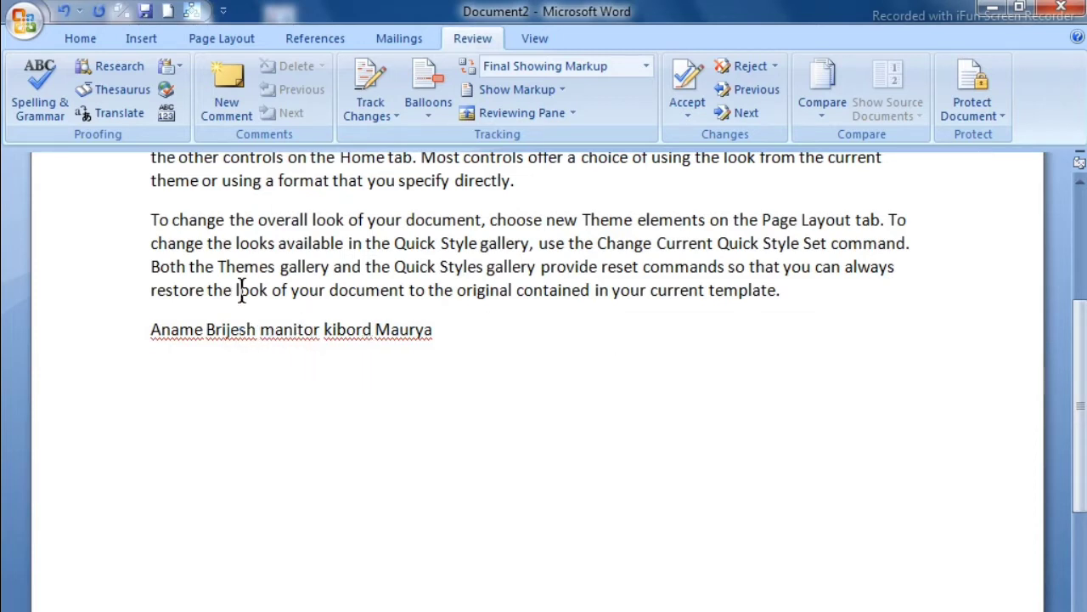
pyautogui.click(33, 113)
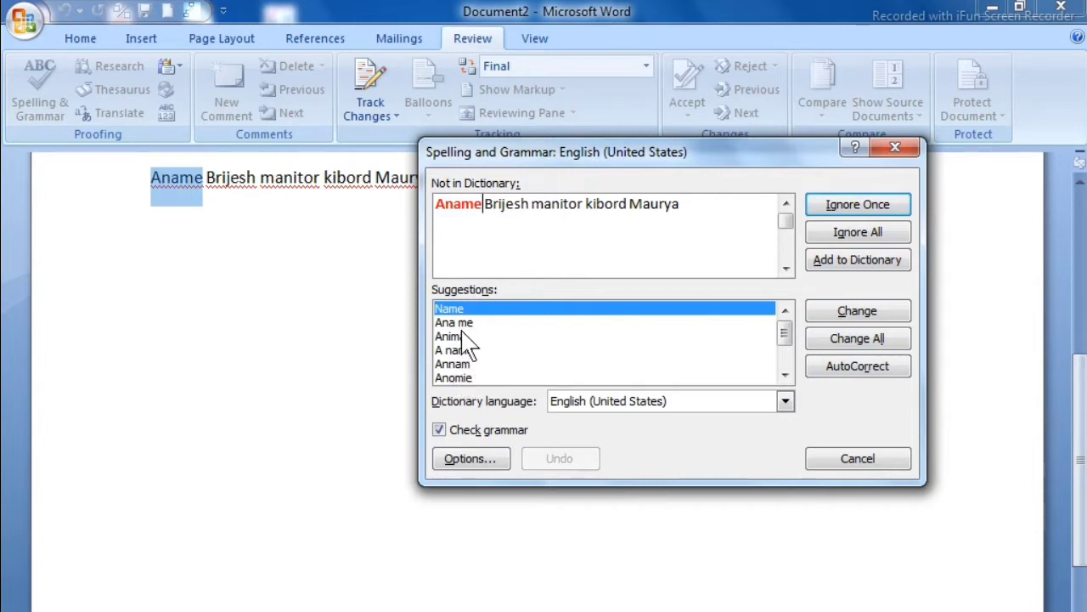
# Change the flagged 'Aname' to the suggestion 'A name'.
pyautogui.scroll(-2, 470, 350)
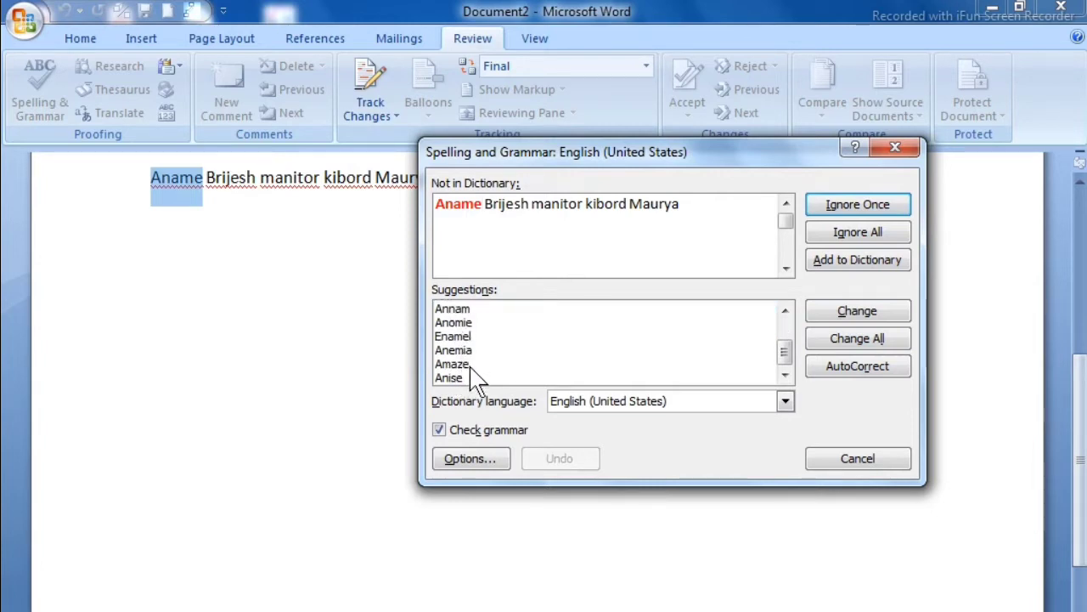
pyautogui.scroll(2, 475, 378)
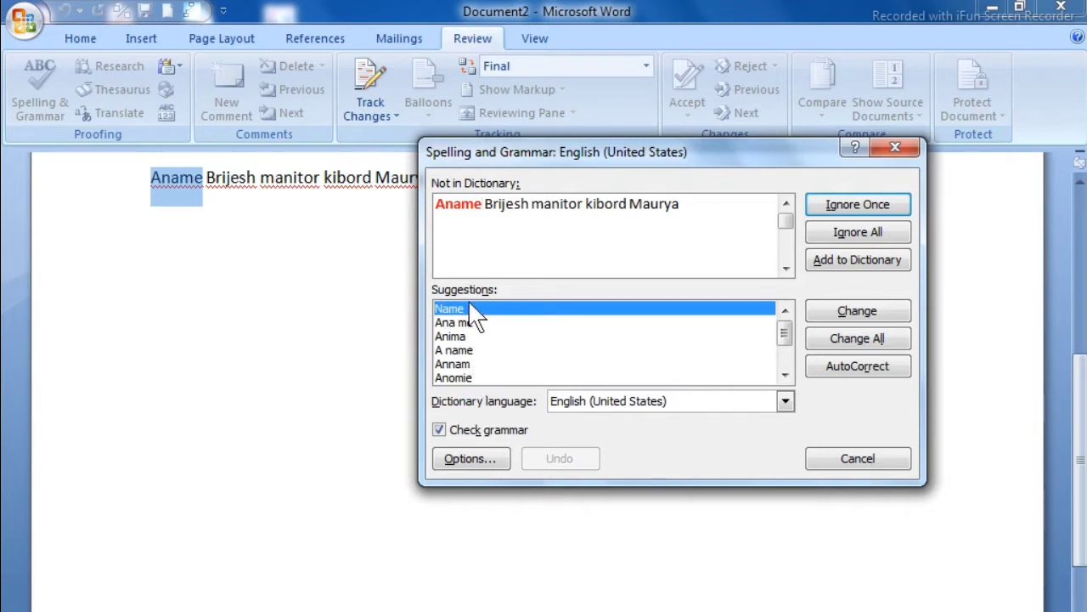
pyautogui.click(463, 351)
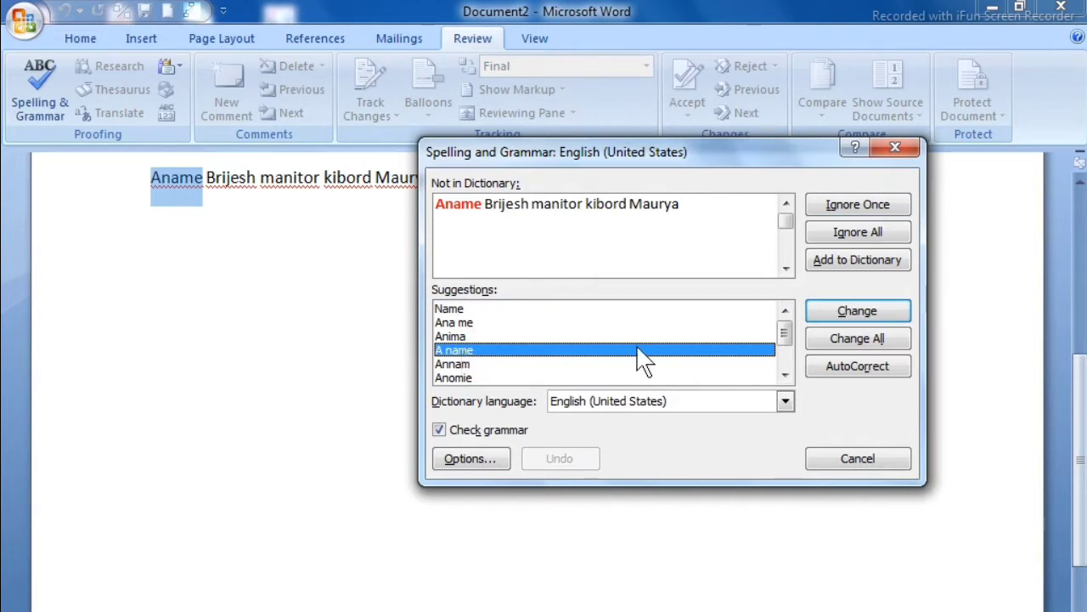
pyautogui.click(850, 319)
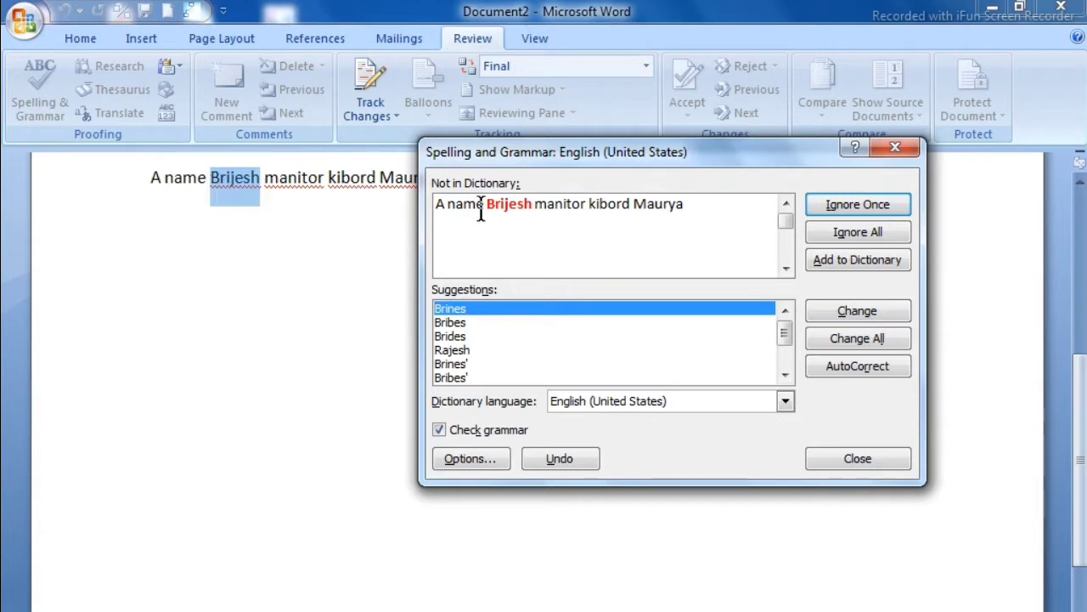
# Review suggestions such as 'Brigs' for the flagged first name, then Ignore Once to keep it.
pyautogui.click(527, 208)
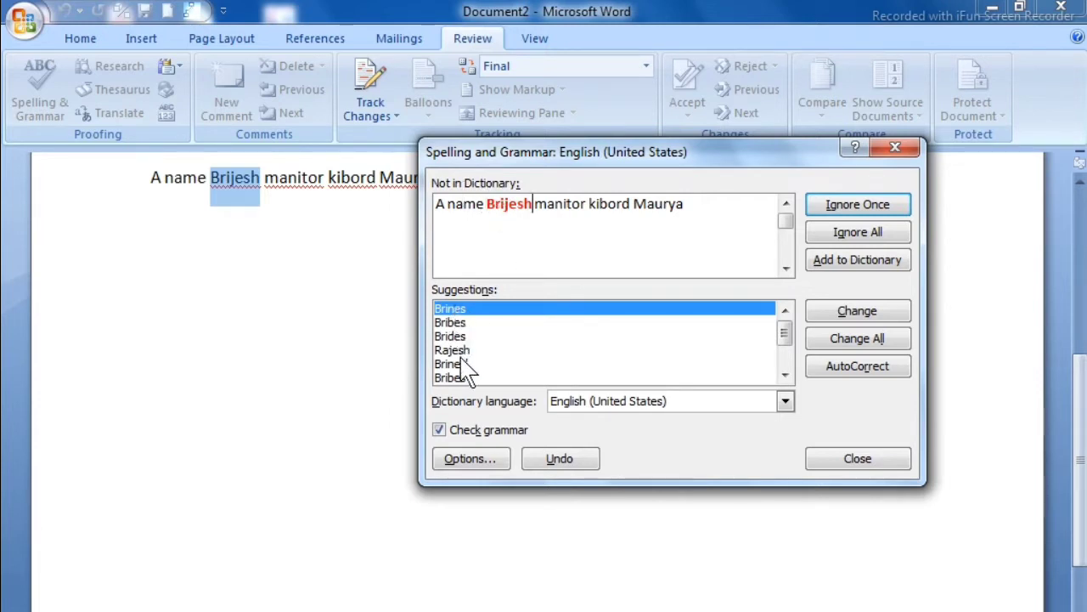
pyautogui.scroll(-1, 465, 381)
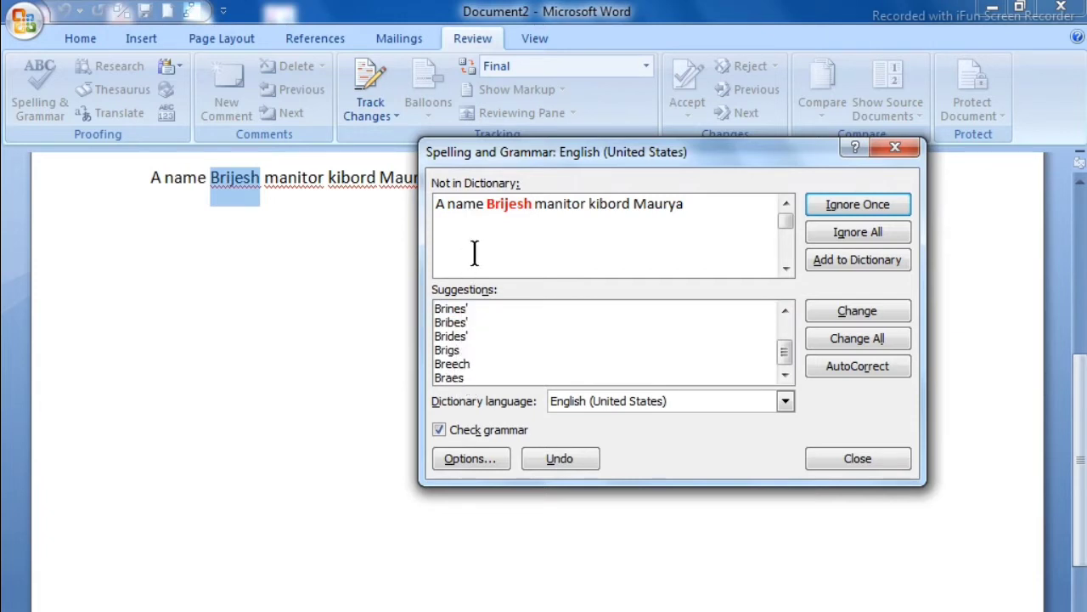
pyautogui.click(467, 351)
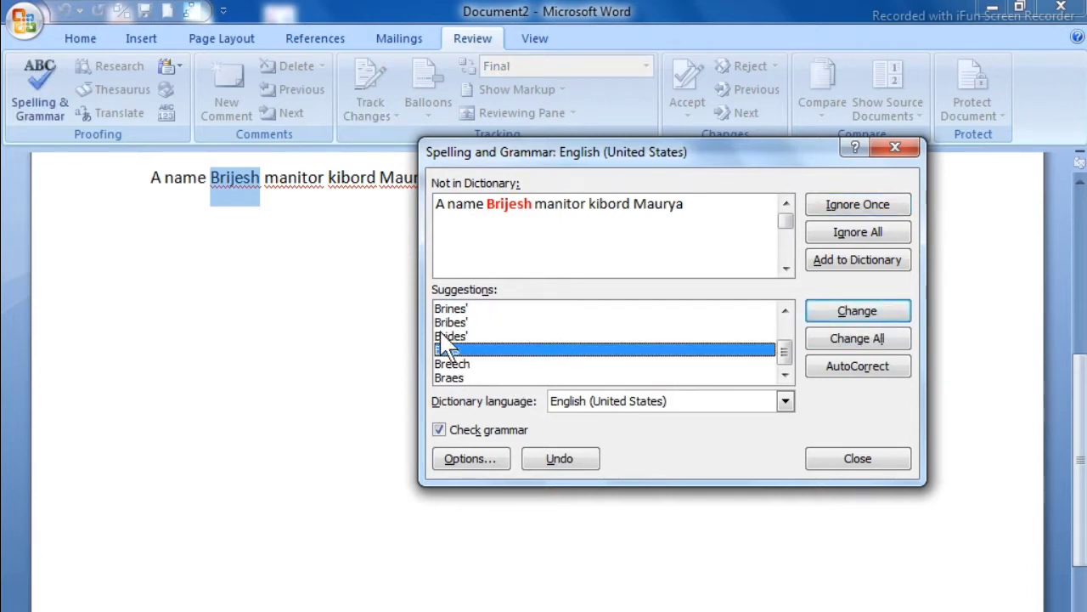
pyautogui.scroll(2, 475, 348)
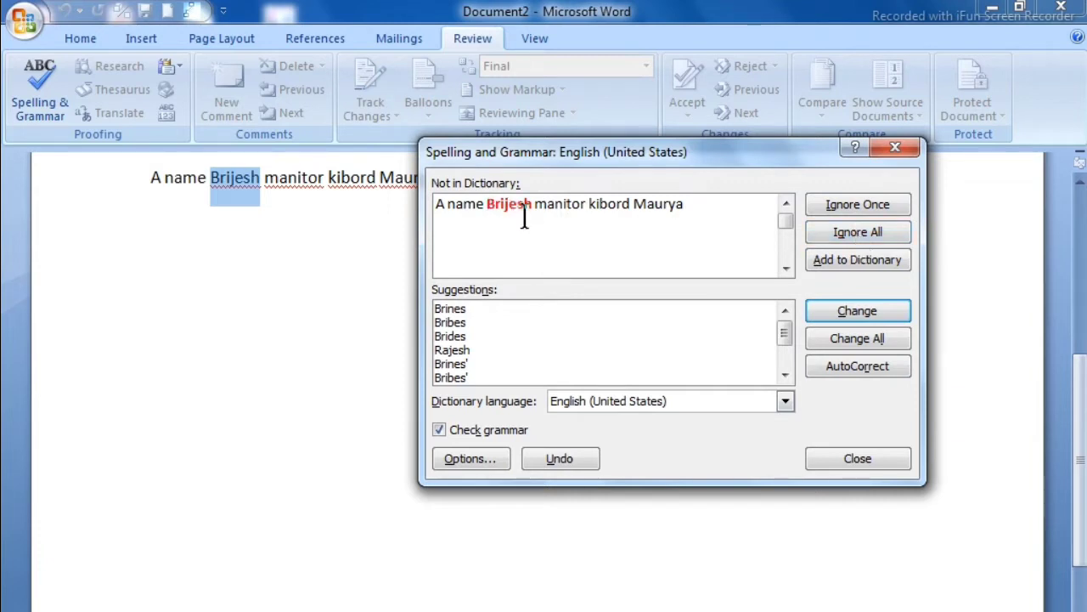
pyautogui.click(859, 207)
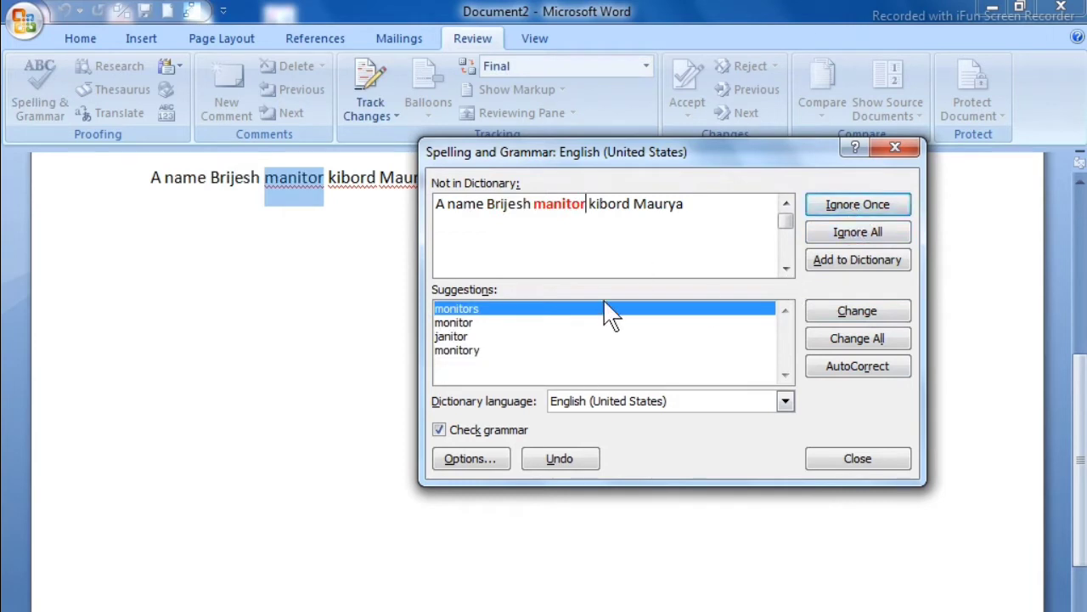
# Replace 'manitor' with the suggestion 'monitors'.
pyautogui.click(576, 221)
pyautogui.click(472, 311)
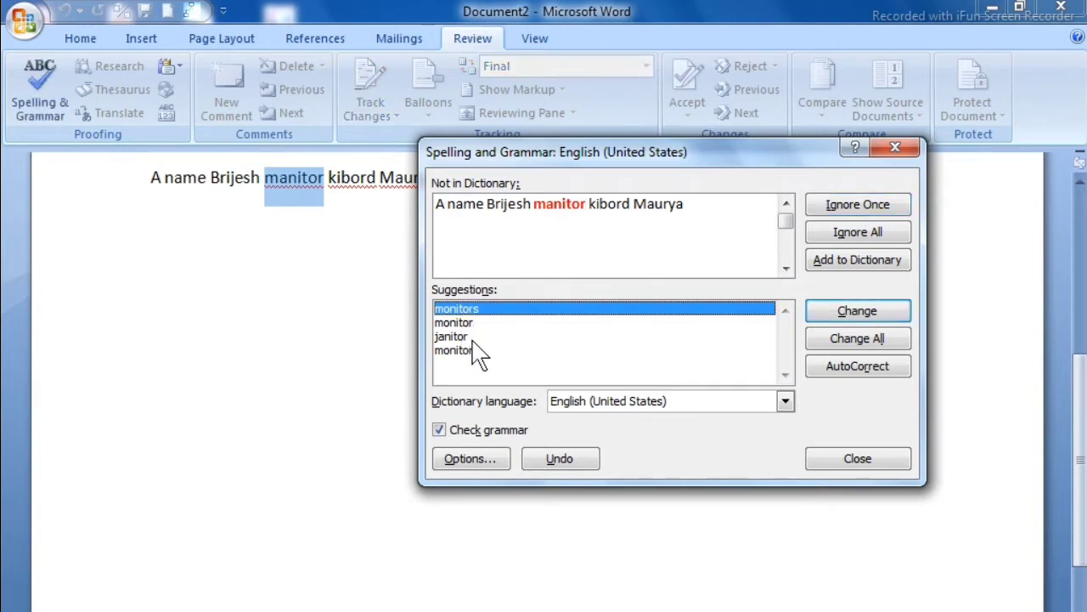
pyautogui.click(472, 324)
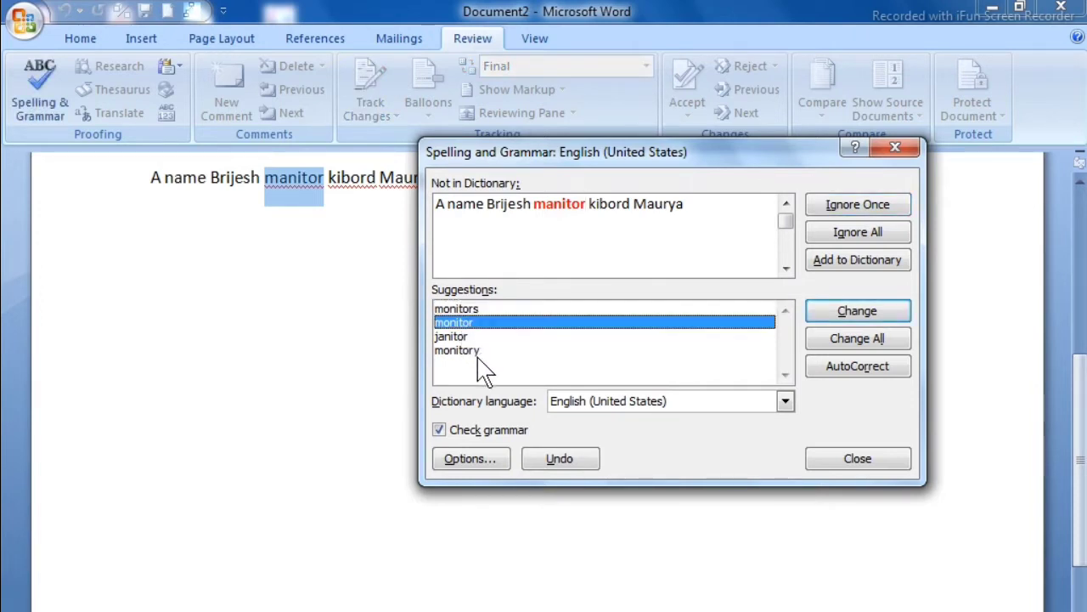
pyautogui.click(459, 311)
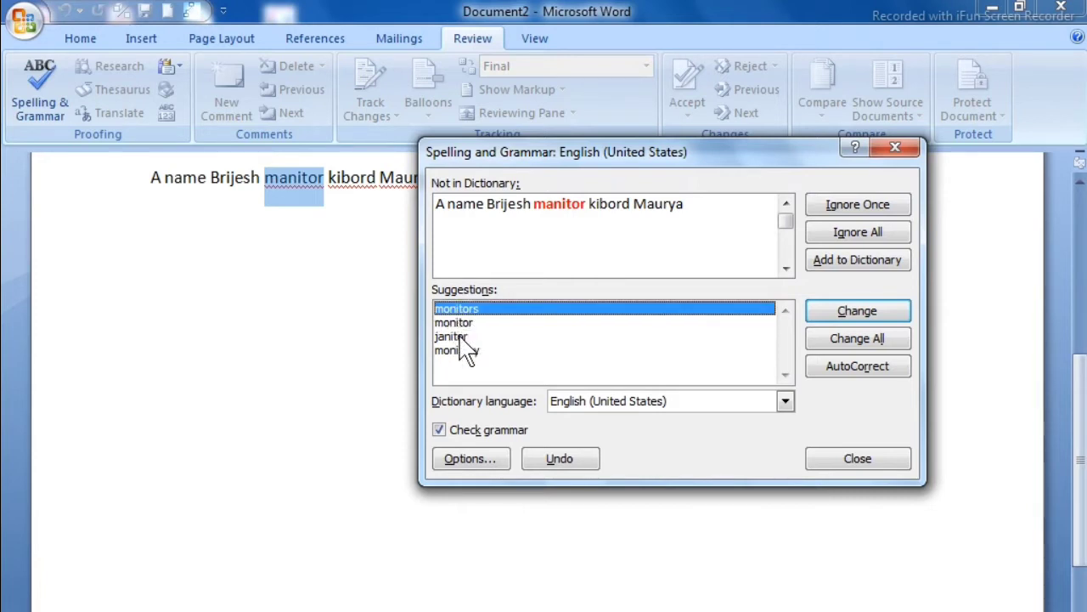
pyautogui.click(461, 324)
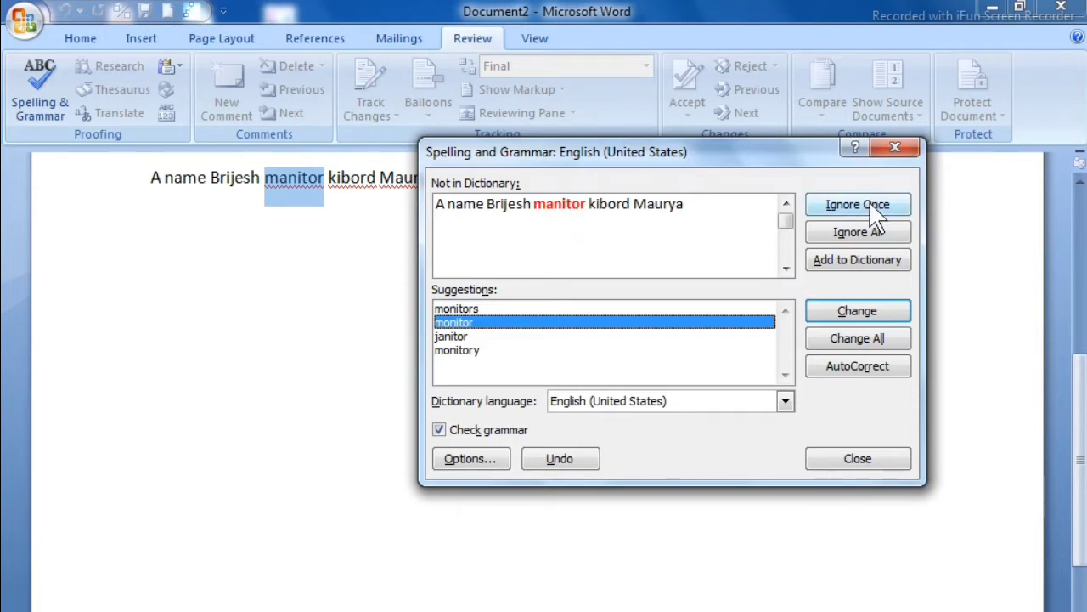
pyautogui.click(478, 314)
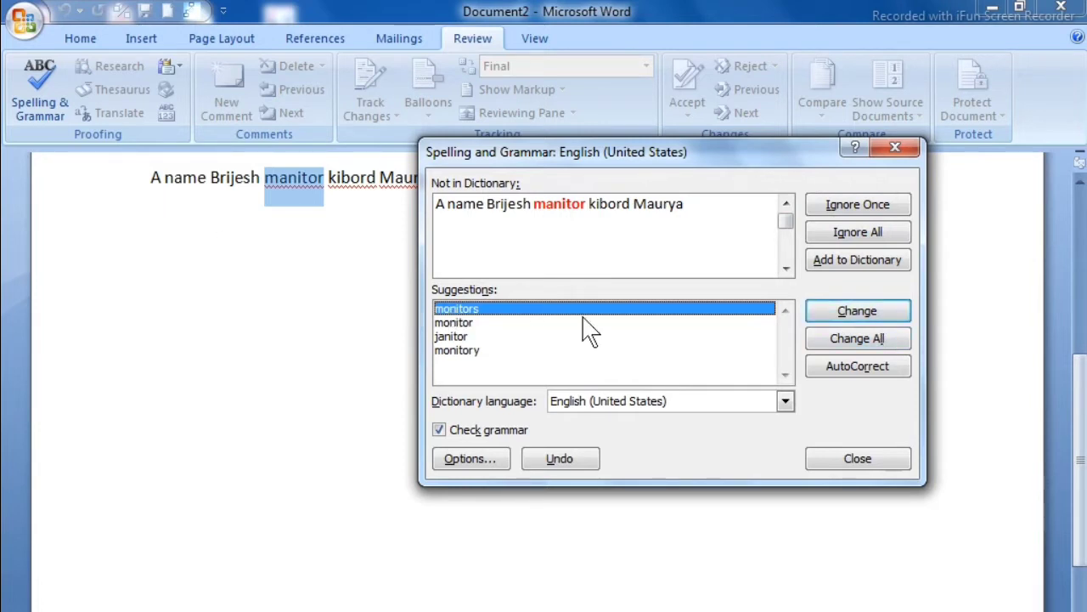
pyautogui.click(883, 314)
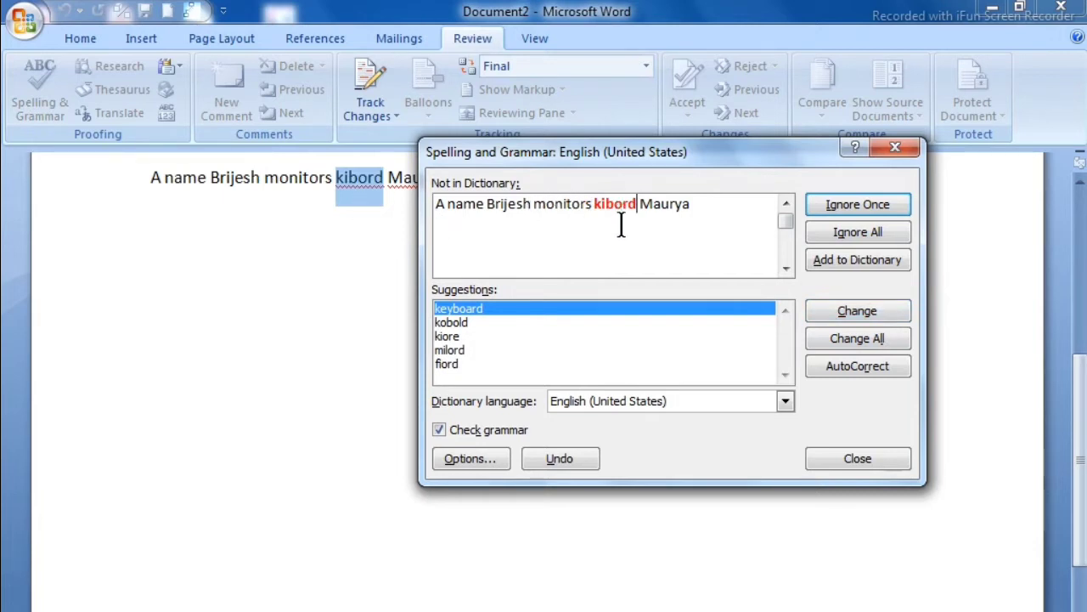
# Replace 'kibord' with the suggestion 'keyboard'.
pyautogui.click(465, 336)
pyautogui.click(461, 351)
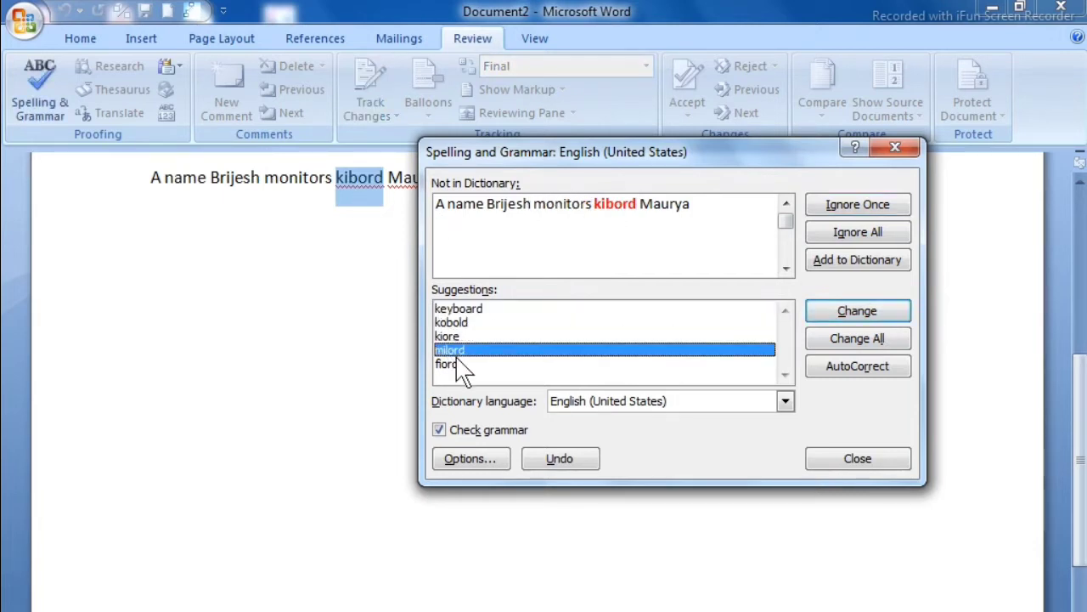
pyautogui.click(459, 363)
pyautogui.click(464, 350)
pyautogui.click(463, 337)
pyautogui.click(461, 323)
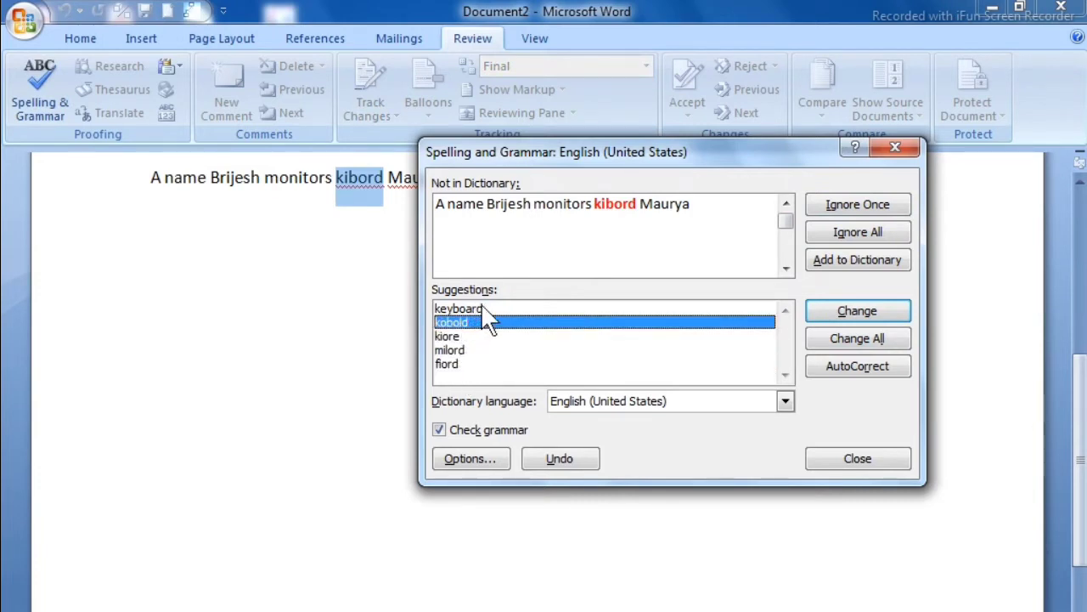
pyautogui.click(471, 310)
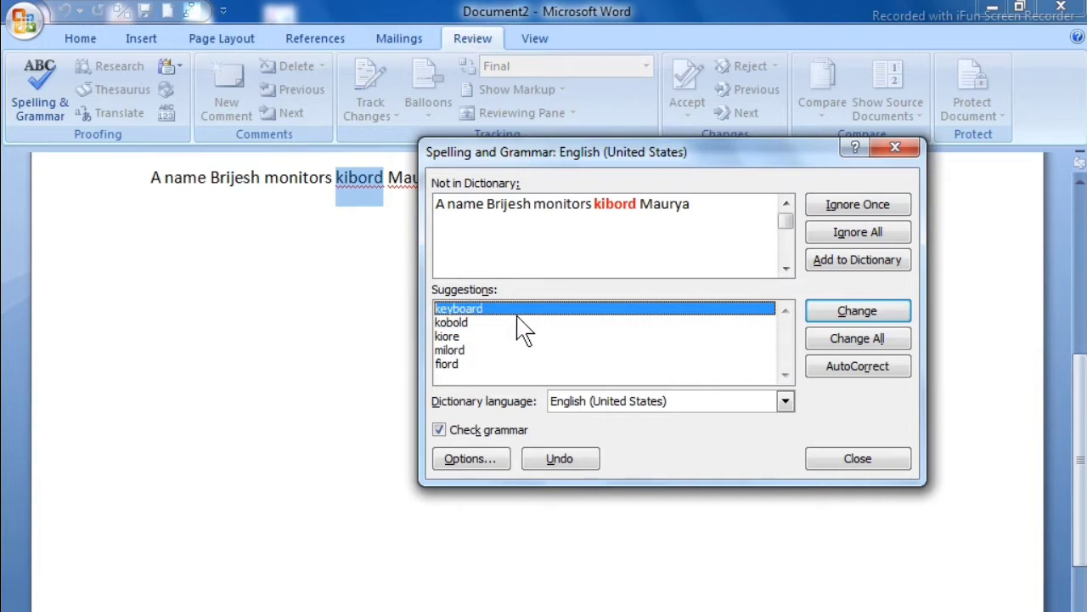
pyautogui.click(858, 312)
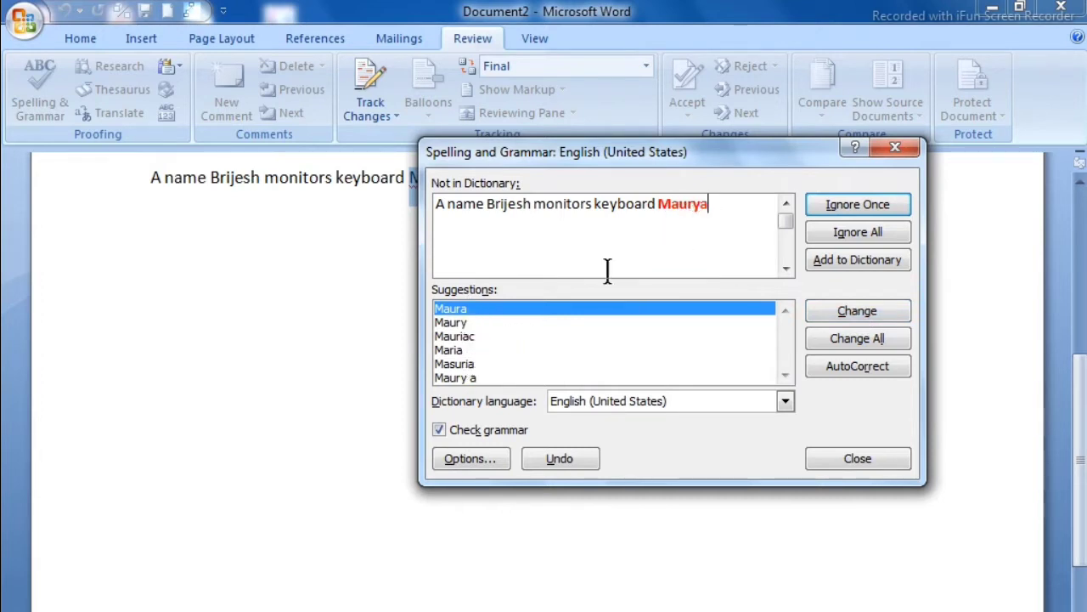
# Add the flagged surname to the dictionary and dismiss the check-complete message.
pyautogui.click(450, 323)
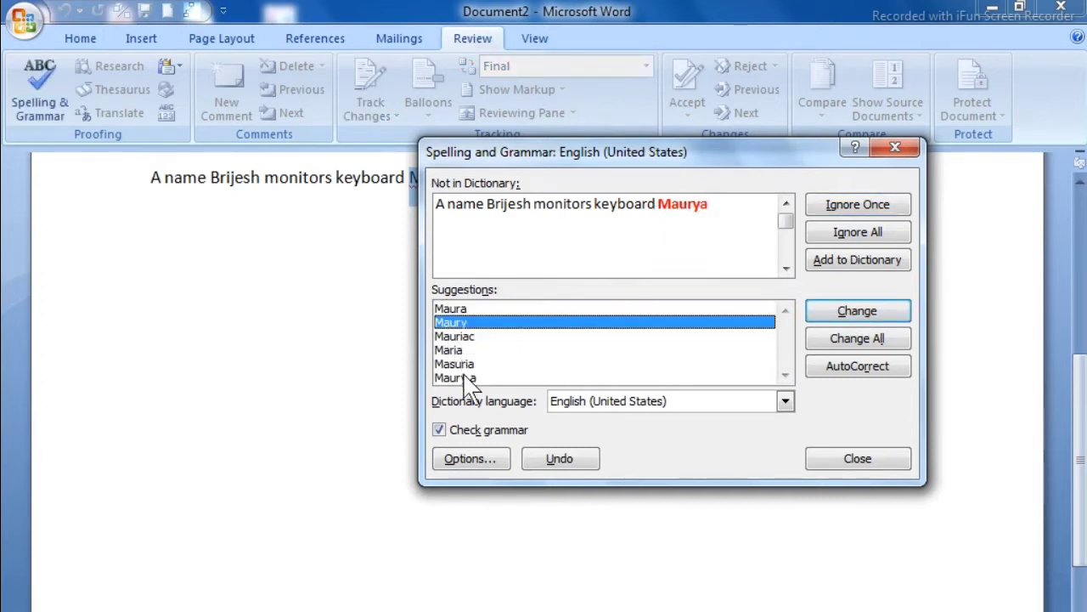
pyautogui.click(463, 379)
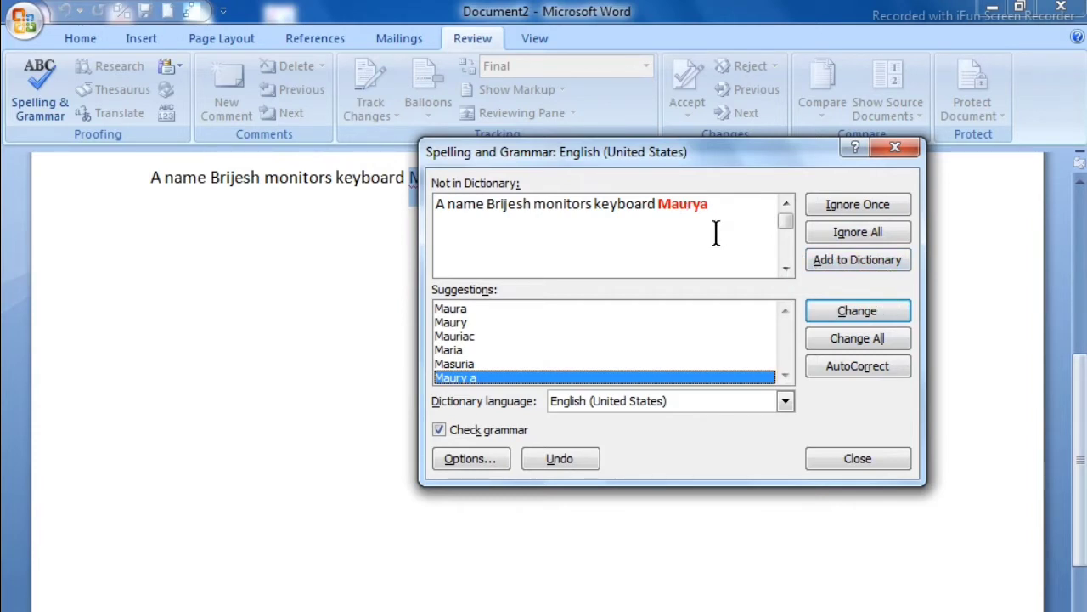
pyautogui.click(854, 262)
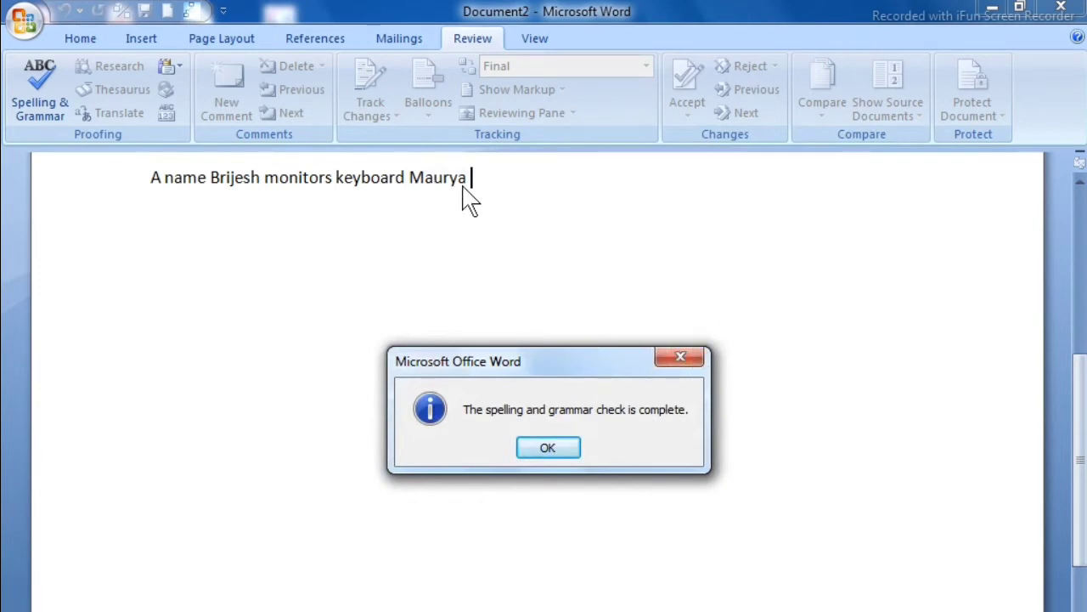
pyautogui.click(551, 450)
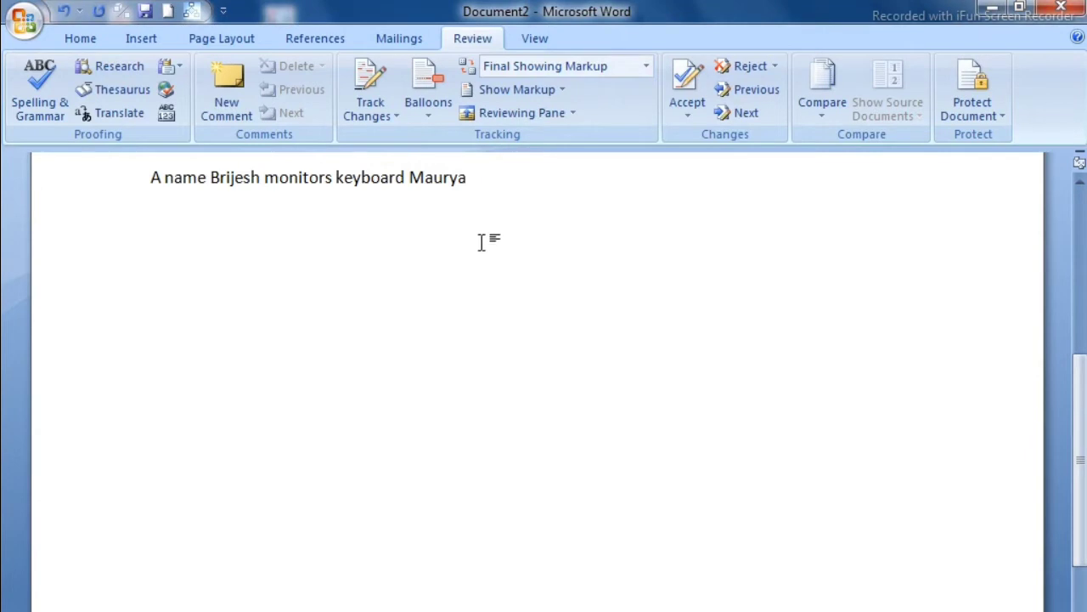
# Scroll back up and open the Translate research pane for 'go'.
pyautogui.scroll(3, 520, 298)
pyautogui.scroll(1, 520, 298)
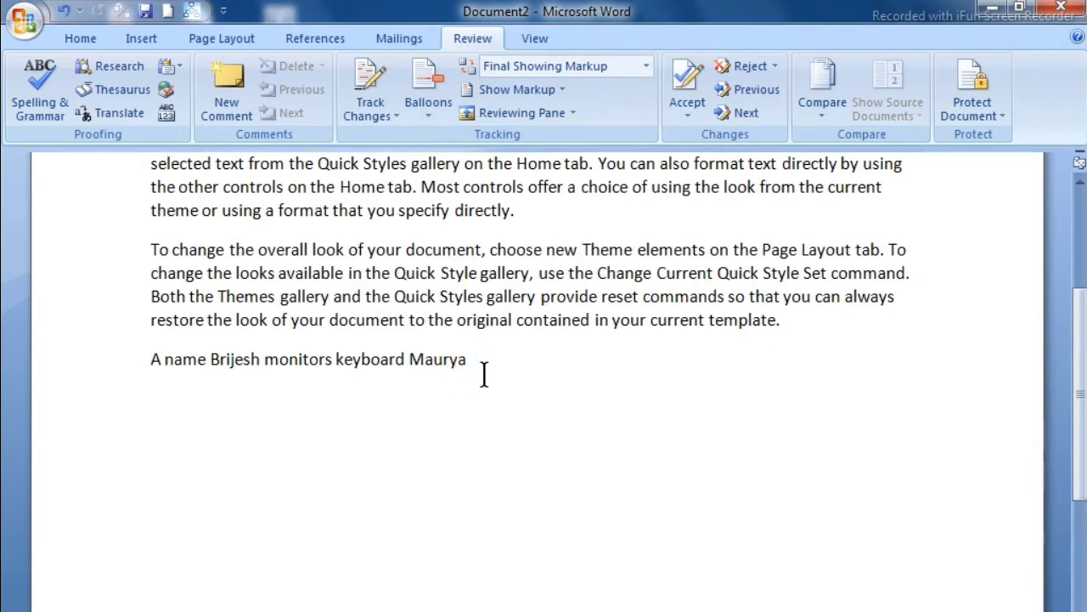
pyautogui.click(128, 123)
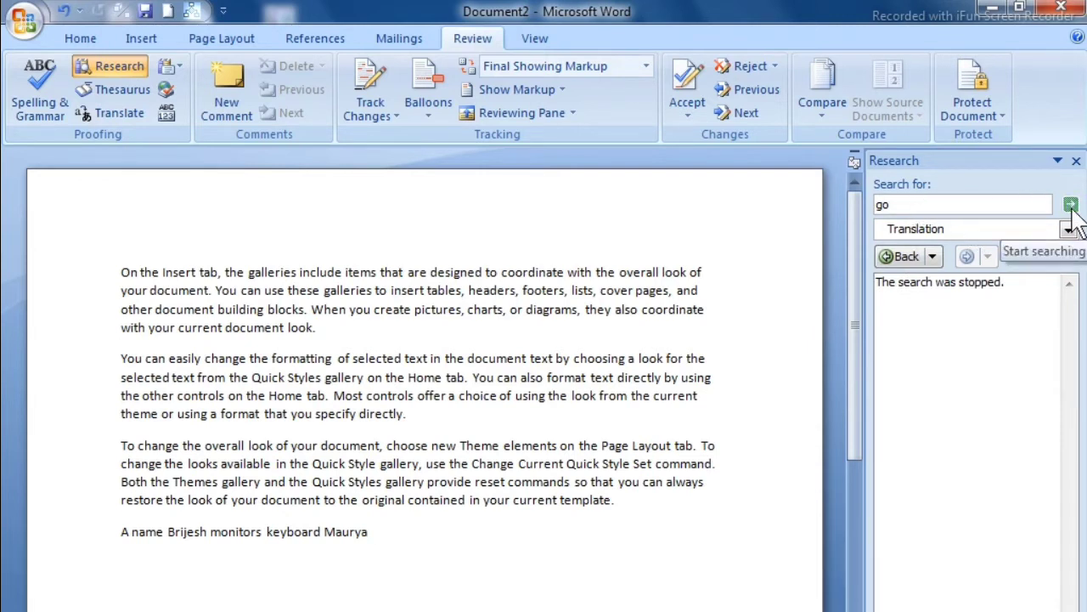
# Translate 'go' from English to Hindi (India) and insert 'जा' after Maurya.
pyautogui.click(1071, 206)
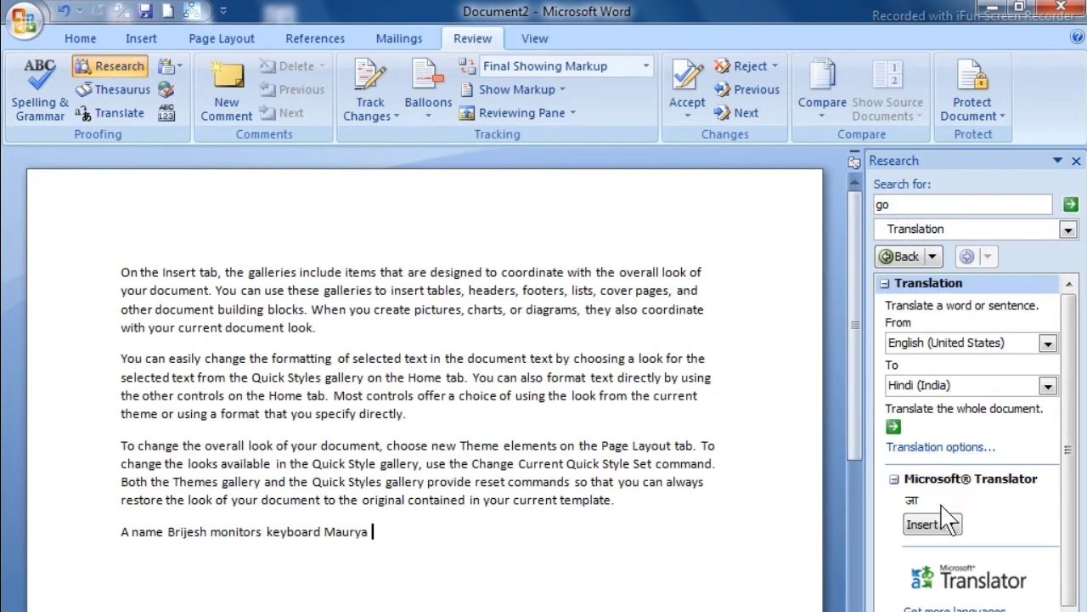
pyautogui.click(928, 343)
pyautogui.click(928, 343)
pyautogui.click(951, 384)
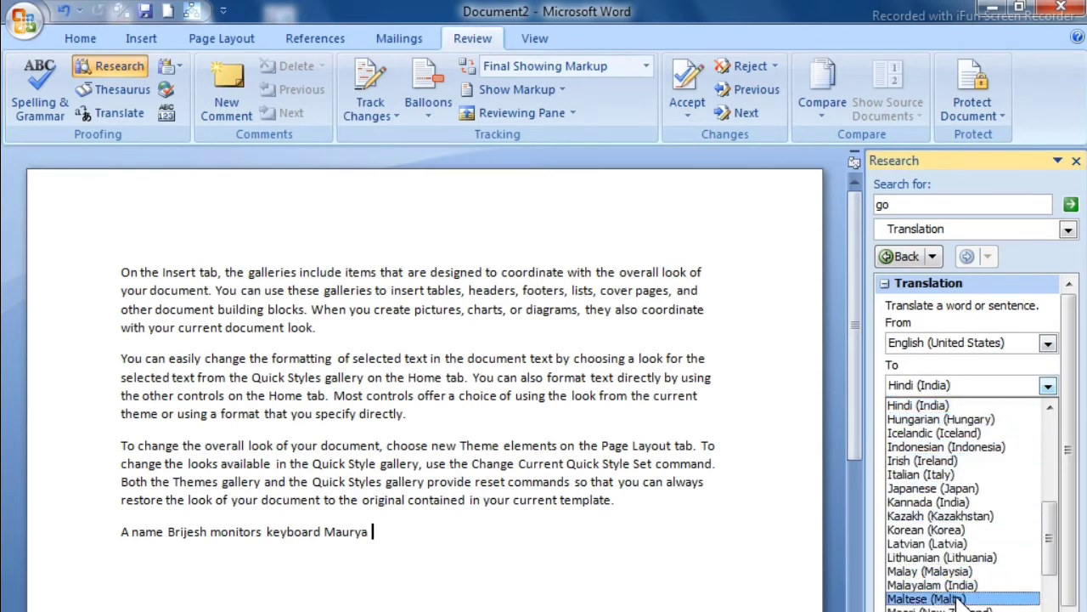
pyautogui.click(944, 405)
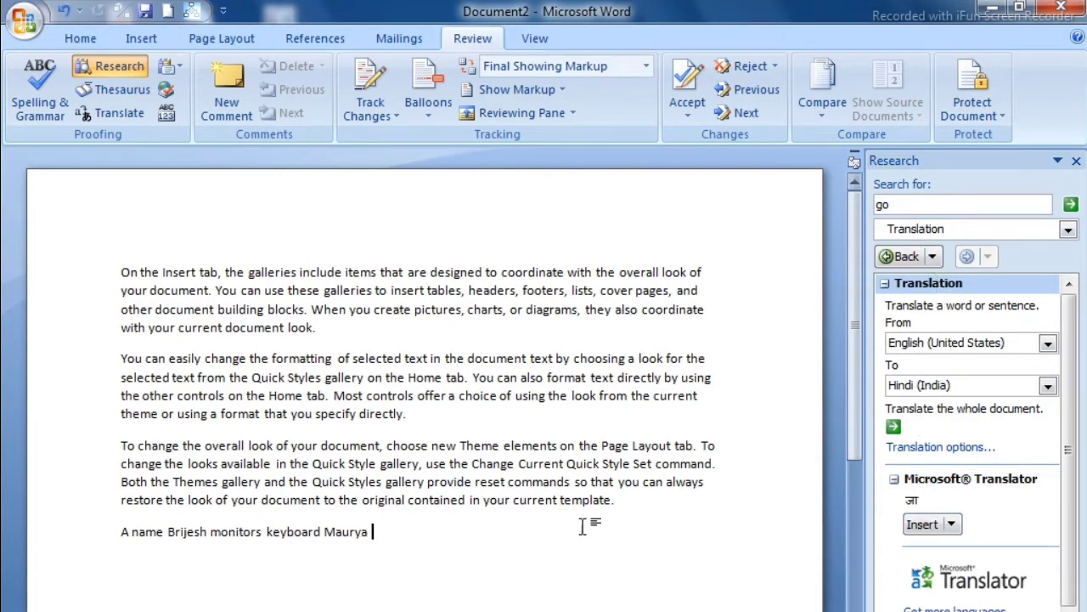
pyautogui.scroll(-1, 423, 537)
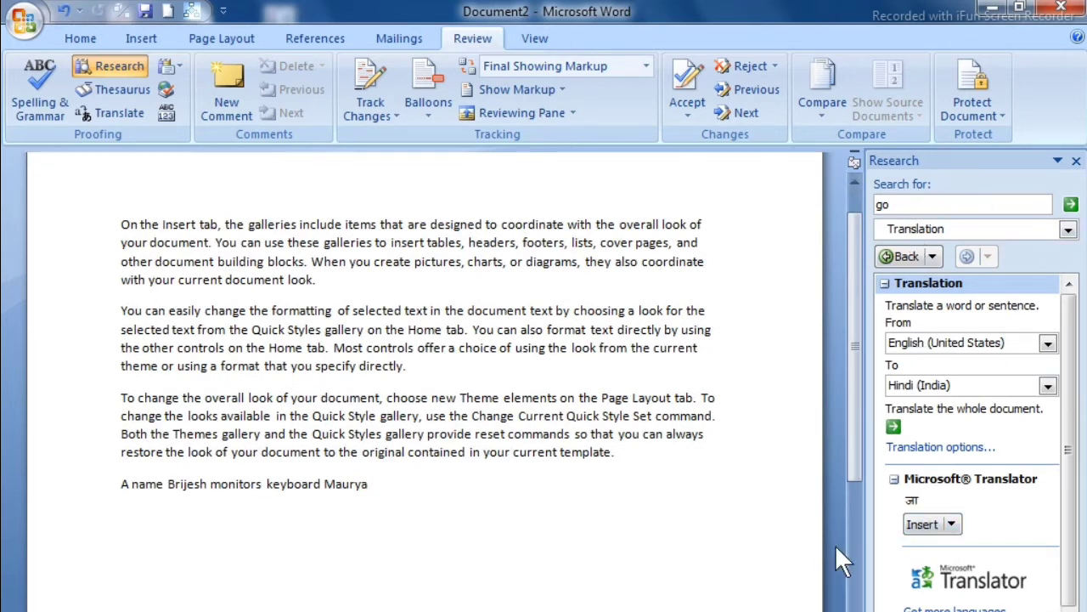
pyautogui.click(923, 525)
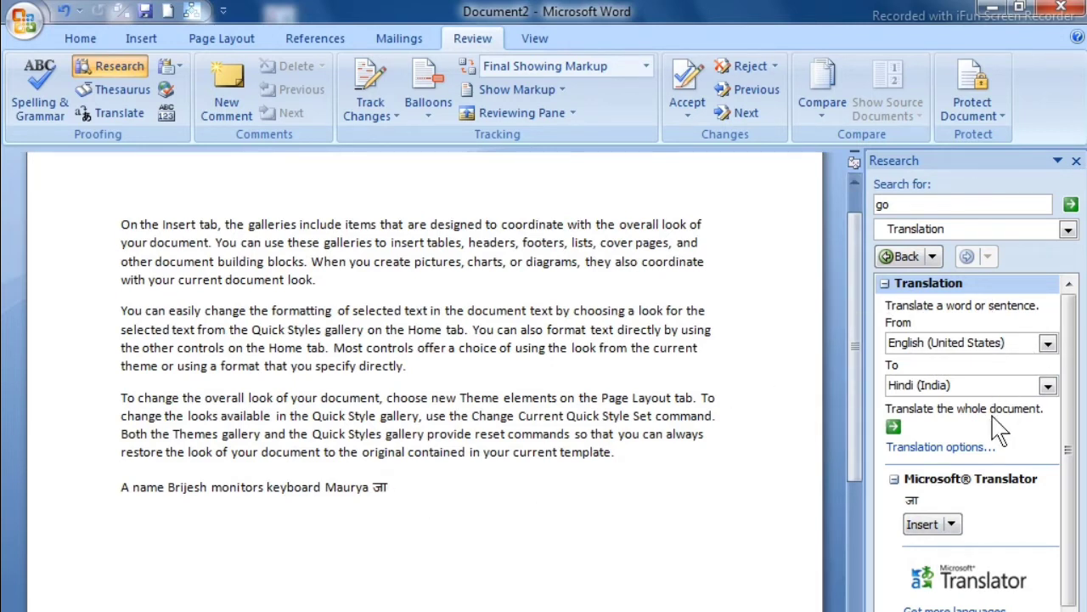
pyautogui.click(924, 205)
# Translate 'come' into Hindi and insert 'आओ' after 'जा' on the last line.
pyautogui.press('BackSpace')
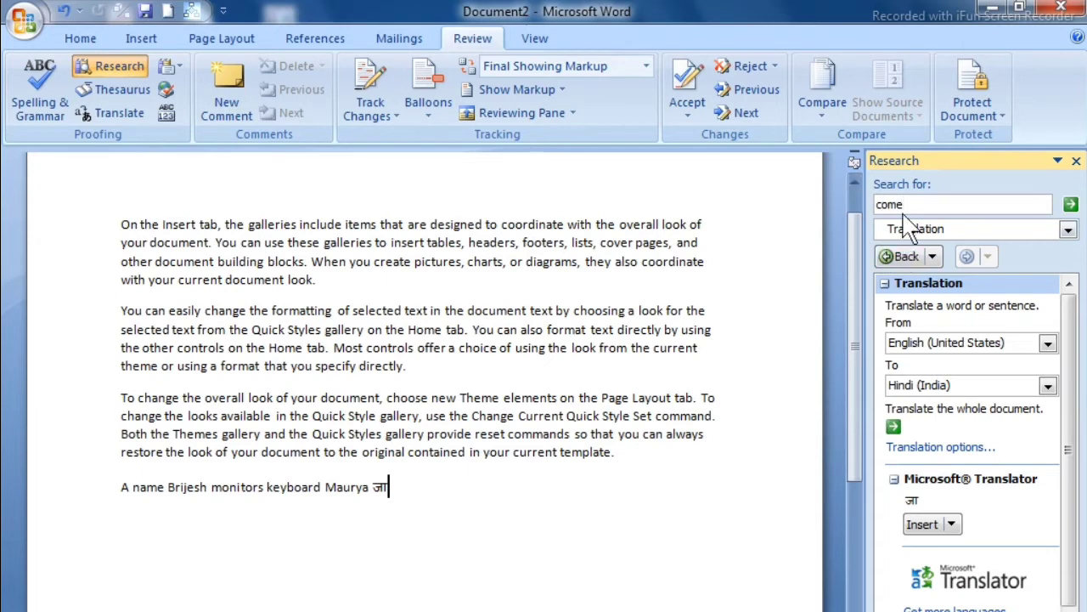
pyautogui.click(1071, 206)
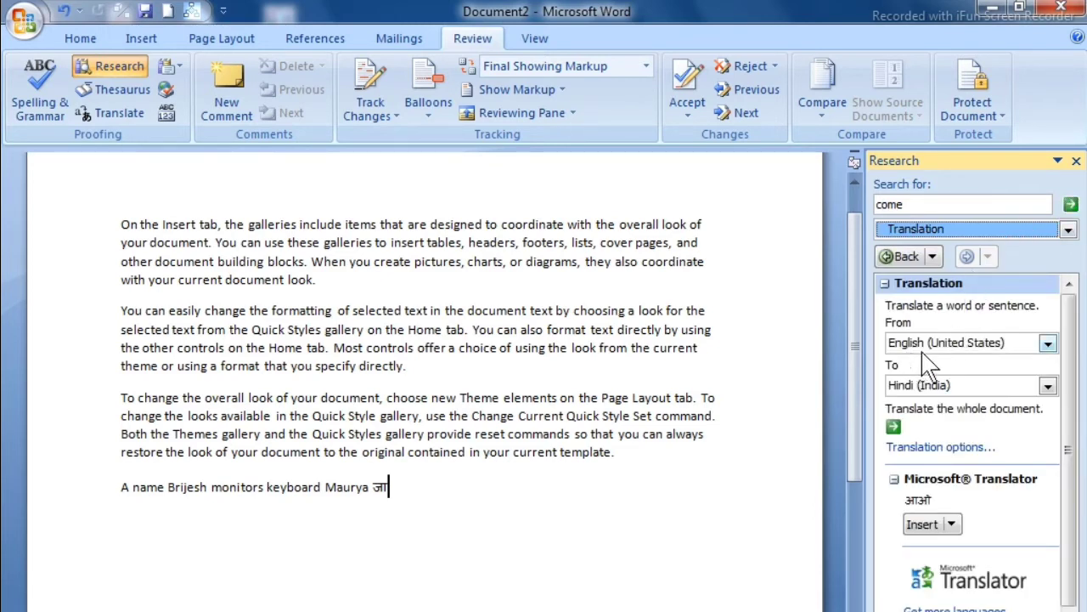
pyautogui.click(426, 504)
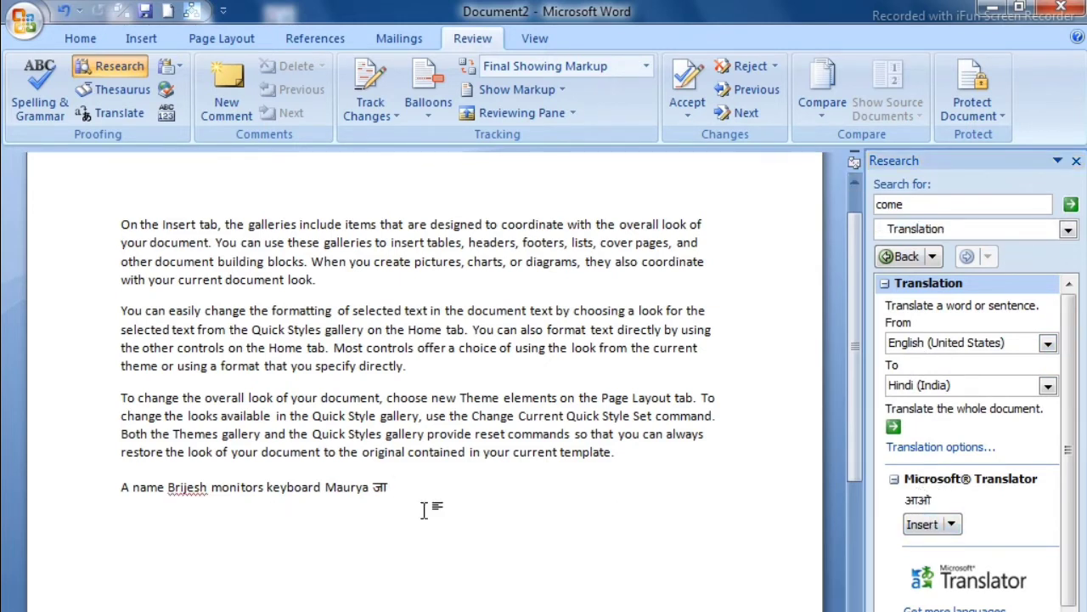
pyautogui.click(952, 524)
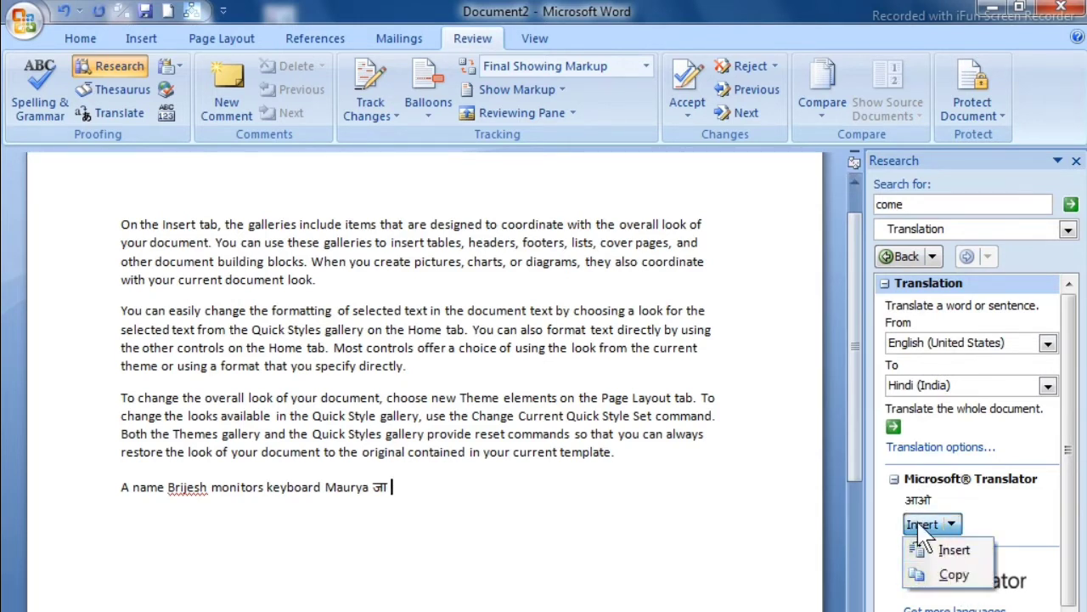
pyautogui.click(919, 549)
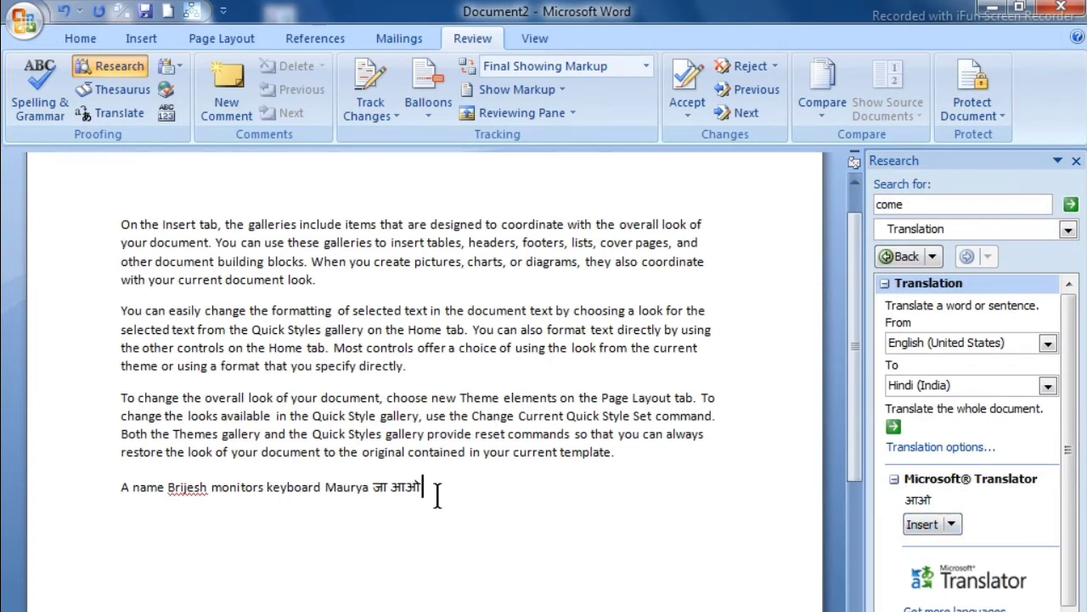
pyautogui.click(472, 379)
# Close the Research translation pane and open the Thesaurus instead.
pyautogui.click(125, 67)
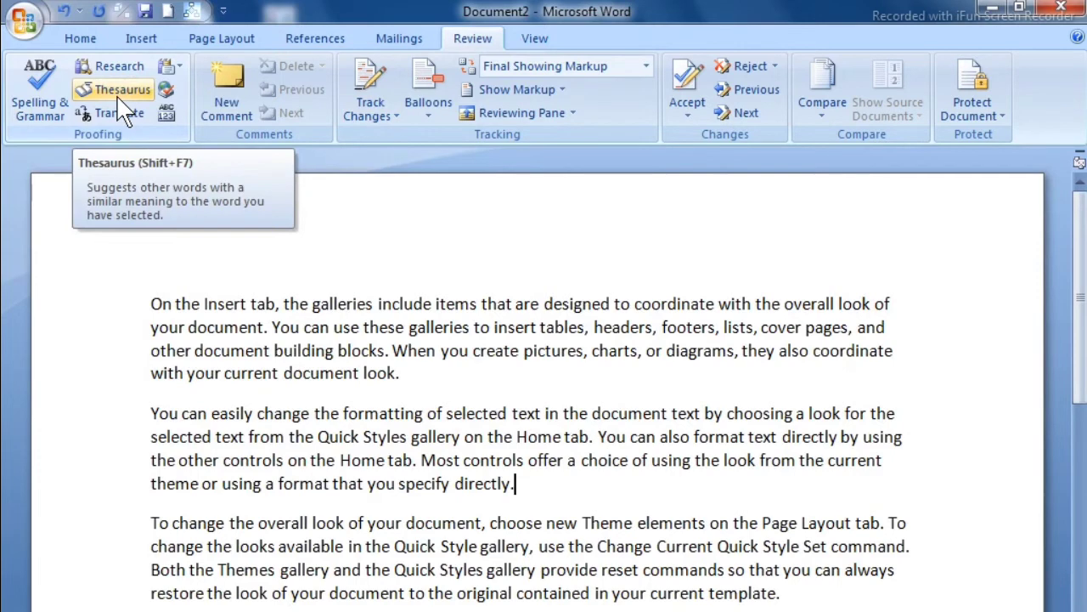
pyautogui.click(119, 91)
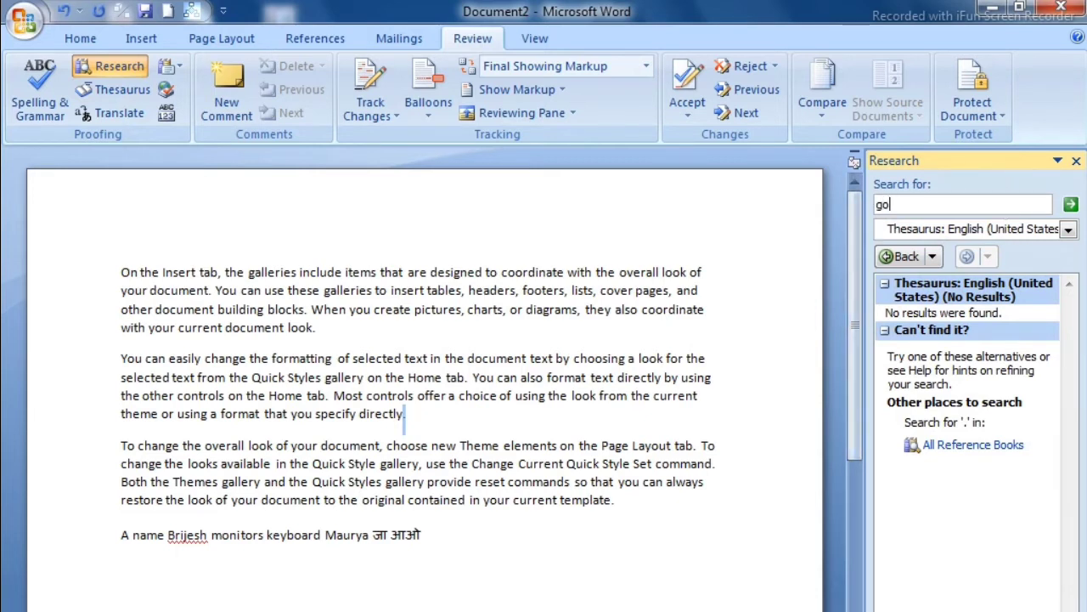
# Look up synonyms of 'go' and insert 'reach' after 'जा आओ' at the line's end.
pyautogui.click(1073, 206)
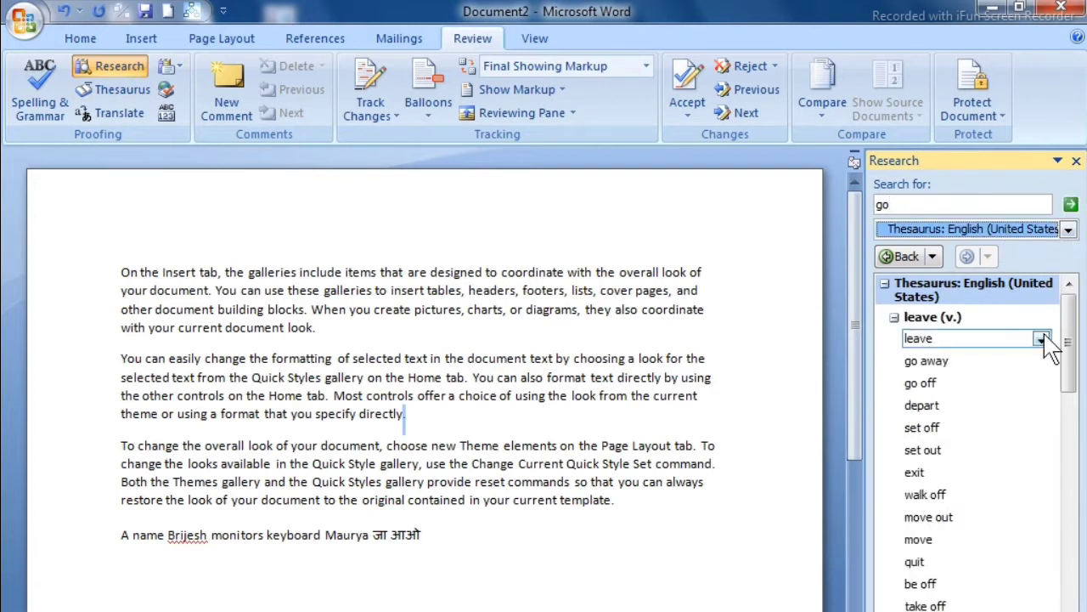
pyautogui.moveTo(1022, 485)
pyautogui.moveTo(1068, 365); pyautogui.dragTo(1071, 404)
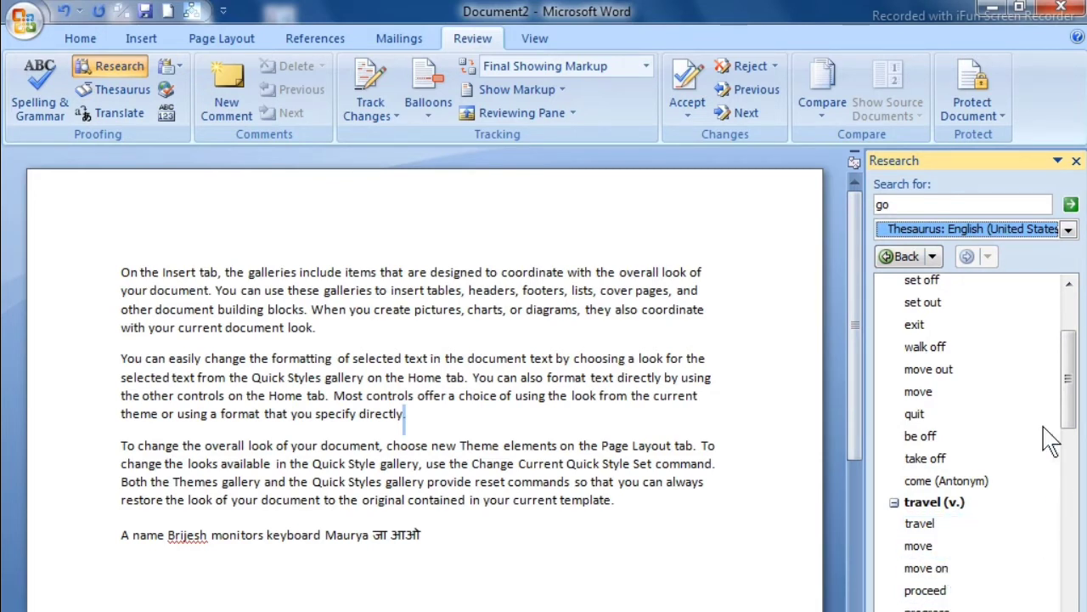
pyautogui.moveTo(1072, 416); pyautogui.dragTo(1076, 481)
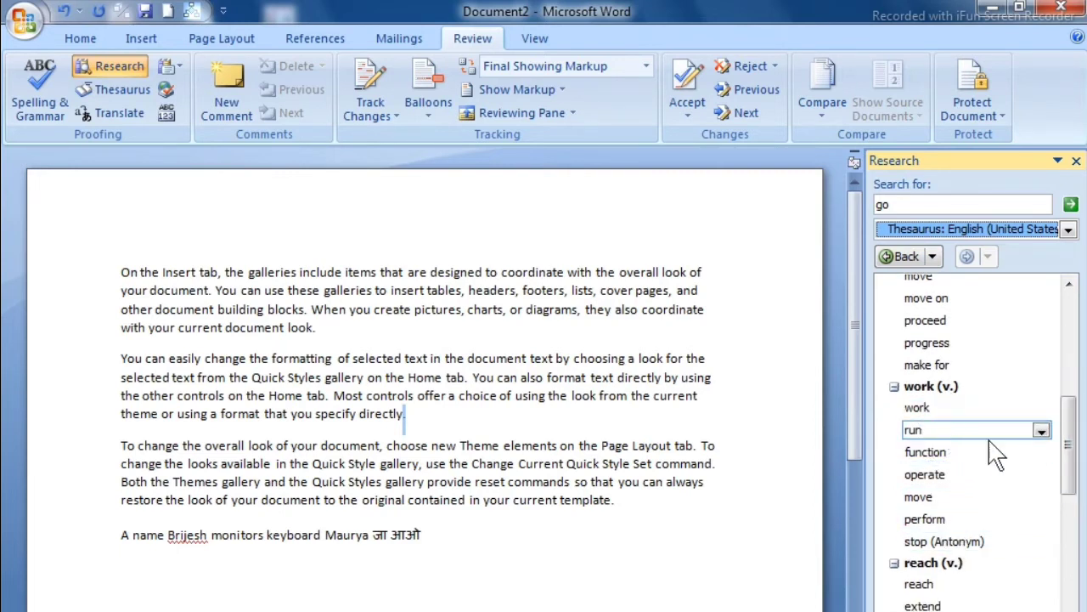
pyautogui.moveTo(1075, 469); pyautogui.dragTo(1069, 501)
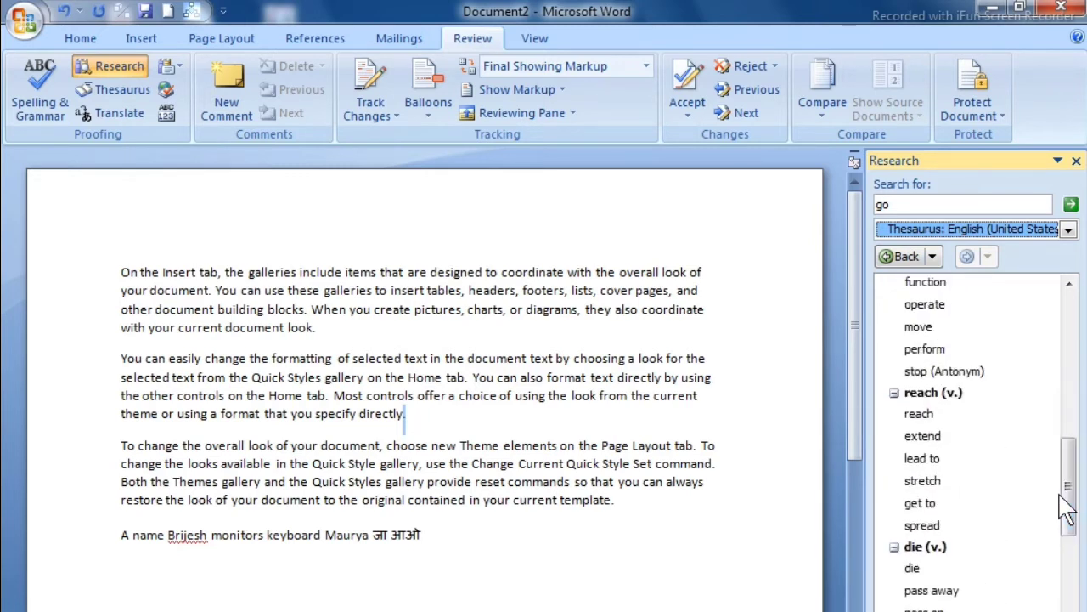
pyautogui.click(480, 551)
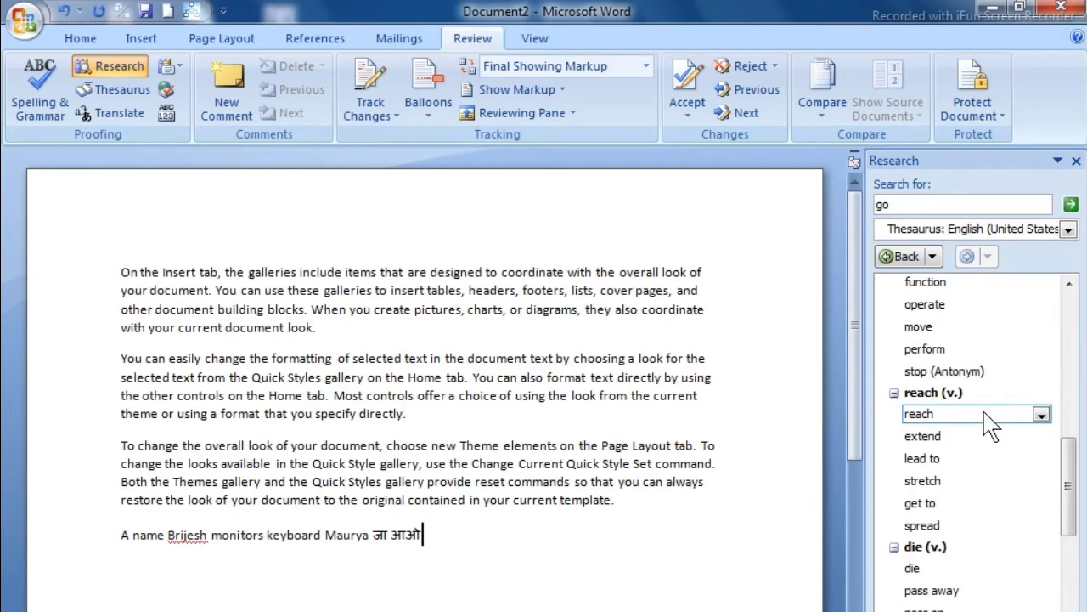
pyautogui.click(1042, 415)
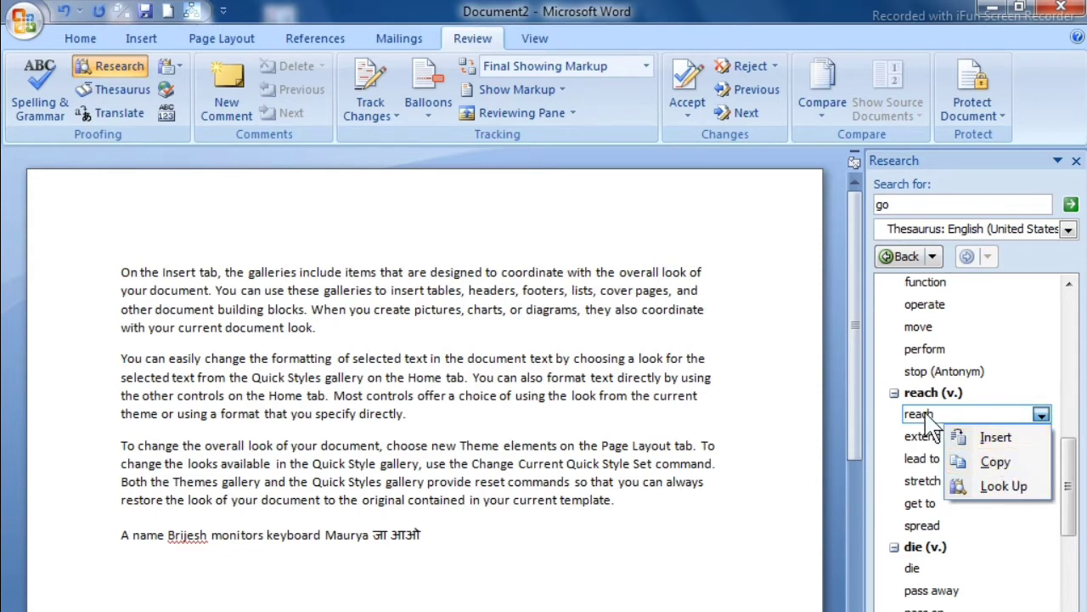
pyautogui.click(989, 439)
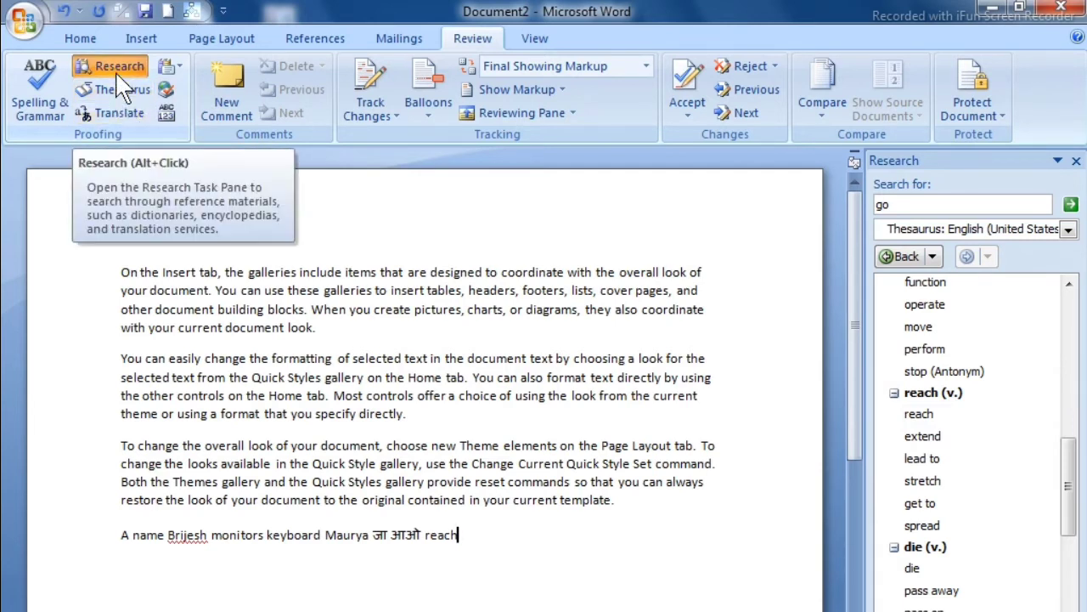
# View the Hindi translation and thesaurus entries for 'reach', then close the Research pane.
pyautogui.click(117, 113)
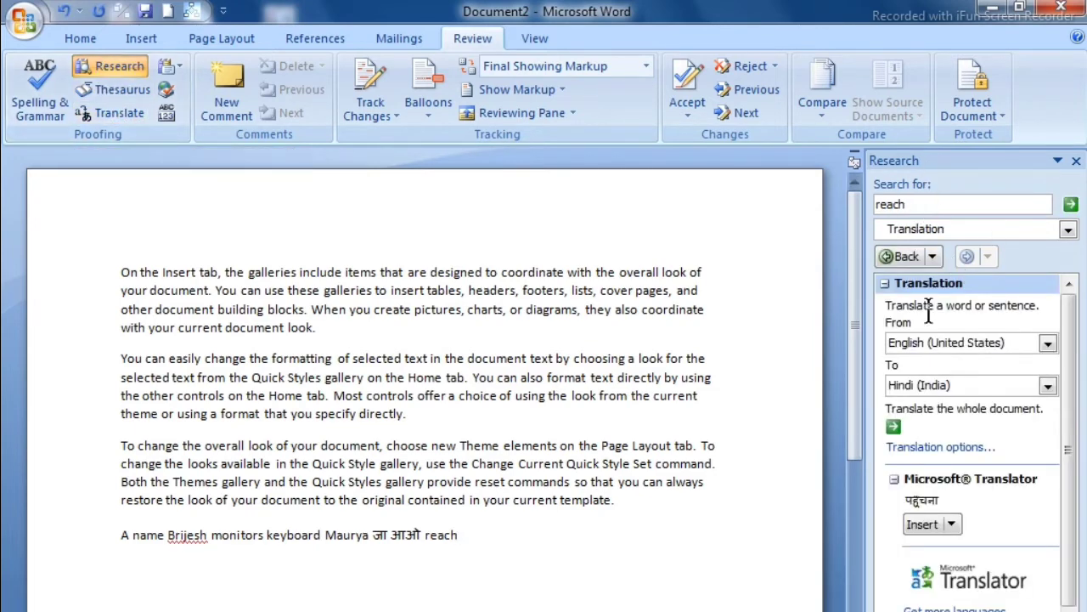
pyautogui.click(119, 90)
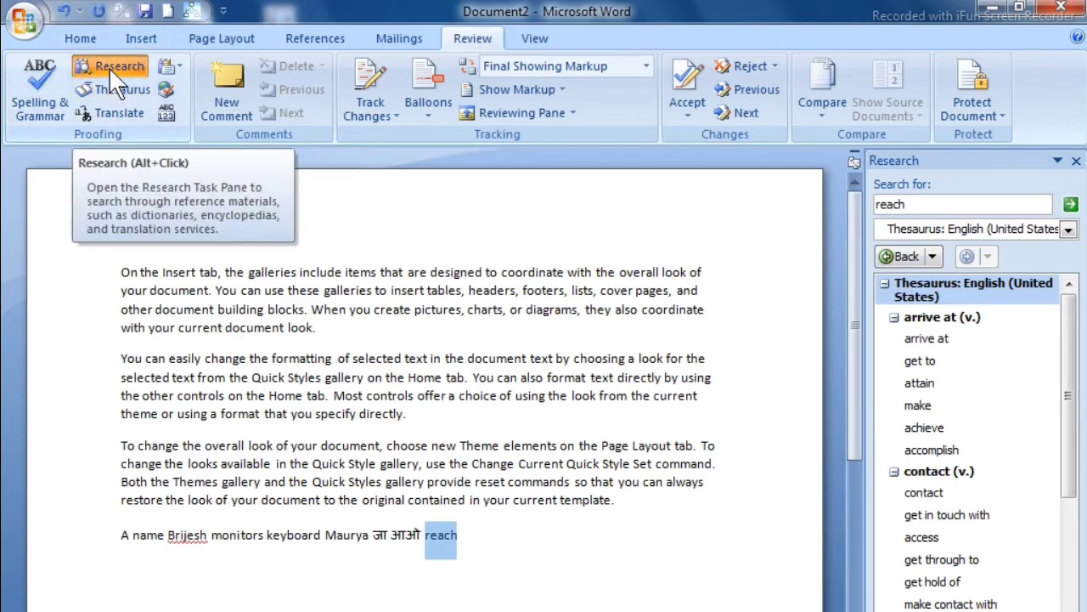
pyautogui.click(1075, 162)
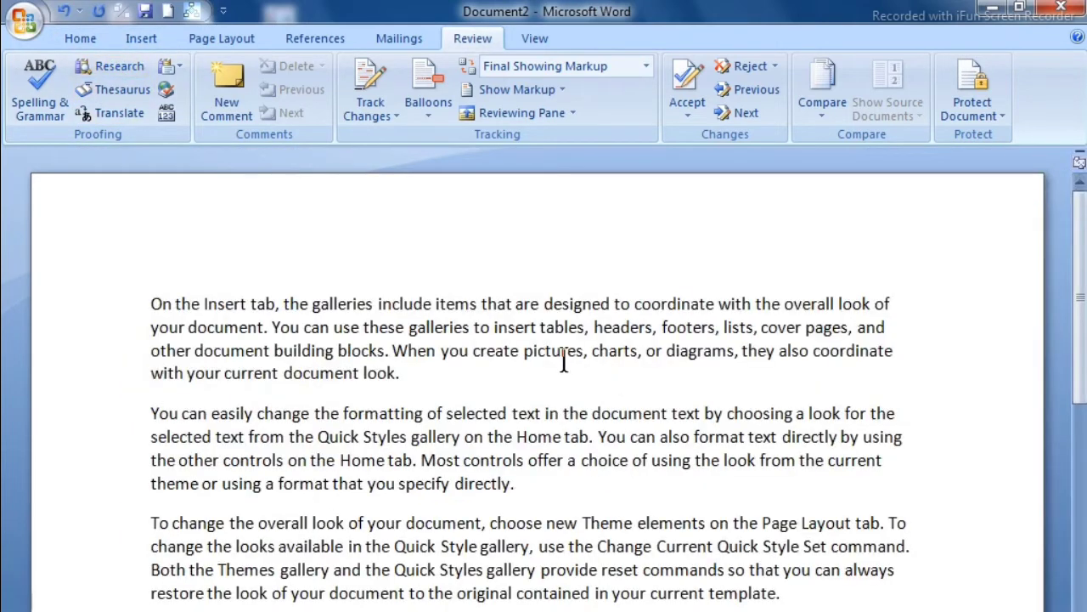
pyautogui.click(170, 119)
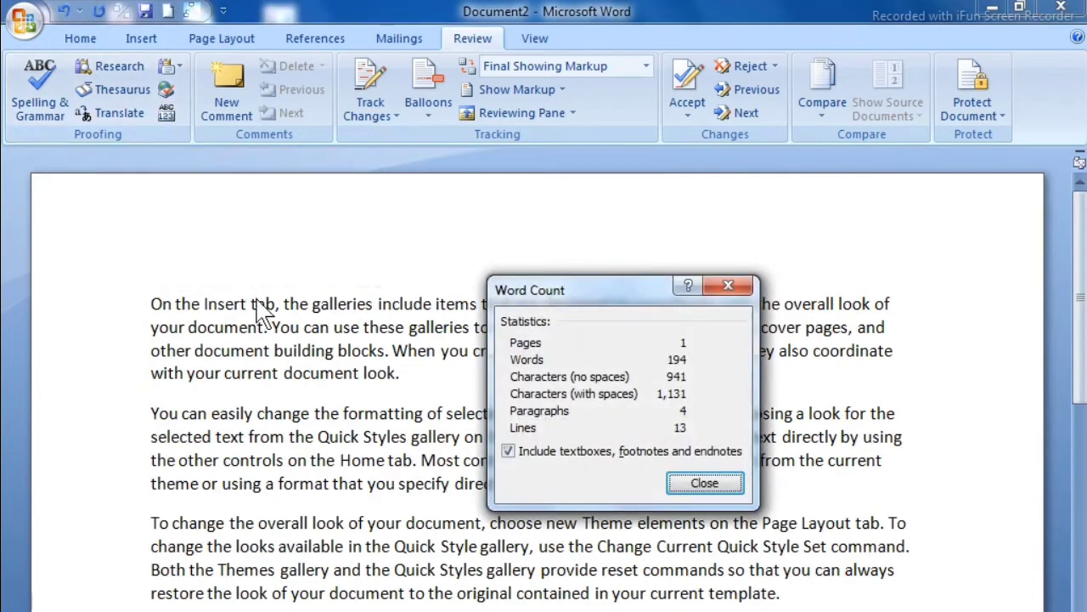
pyautogui.moveTo(551, 301); pyautogui.dragTo(555, 282)
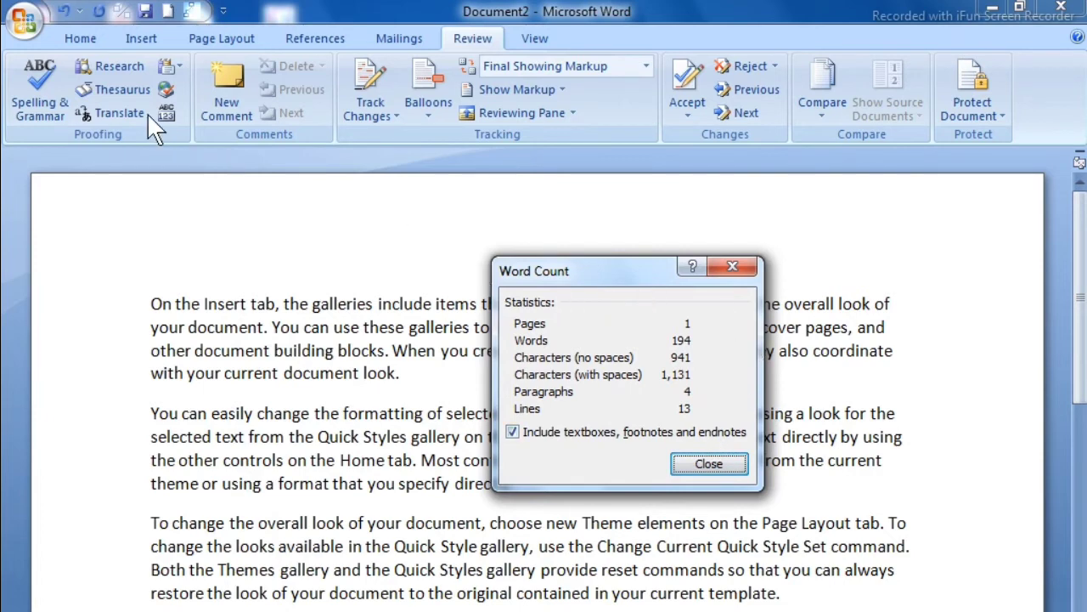
pyautogui.click(708, 465)
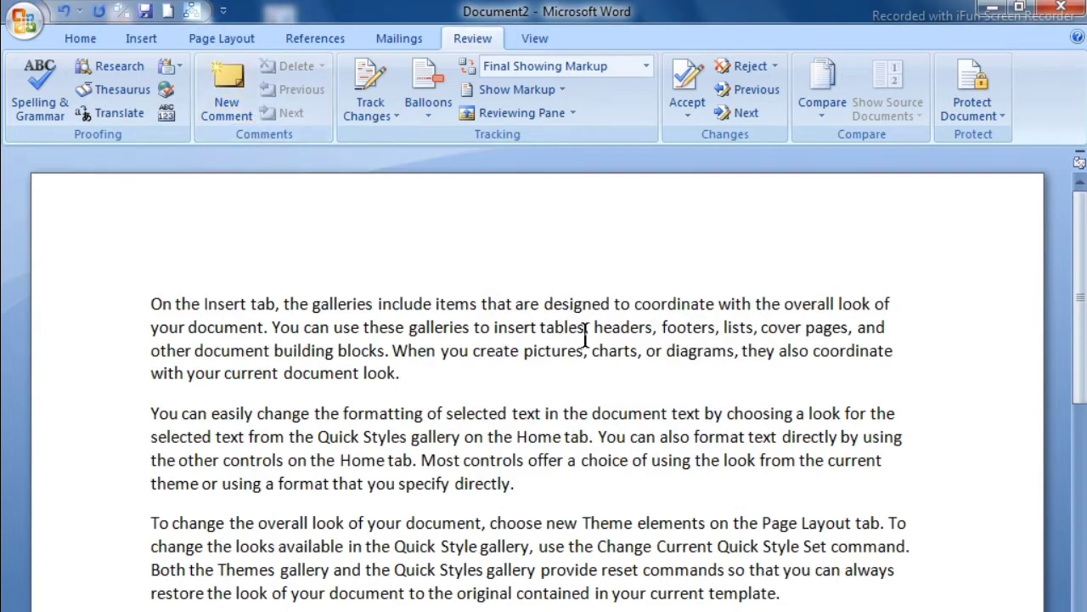
# Select "tables," in the first paragraph and add a comment reading 'vbcmvhgvknb'.
pyautogui.moveTo(586, 334); pyautogui.dragTo(558, 333)
pyautogui.click(224, 120)
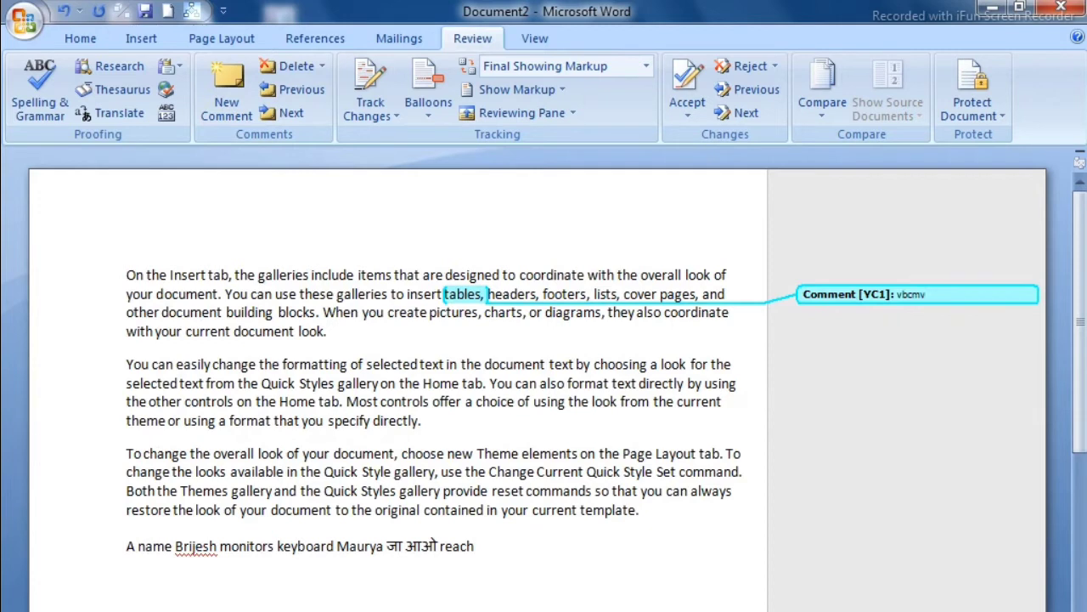
pyautogui.write('vbcmvhgvknb')
pyautogui.press('Return')
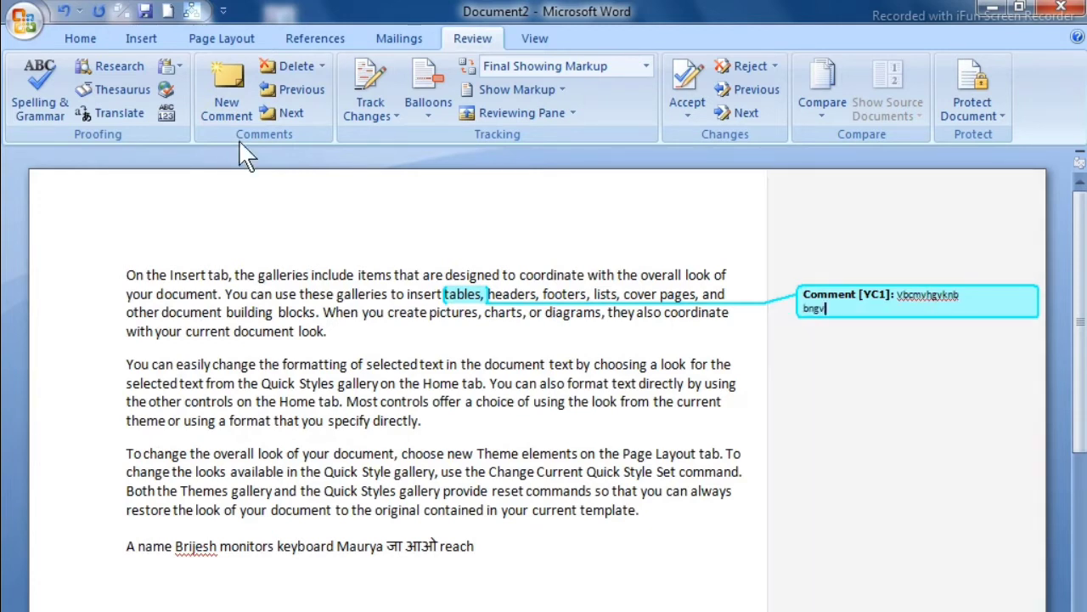
# Add two more comments on the same text, then delete the third comment.
pyautogui.click(229, 100)
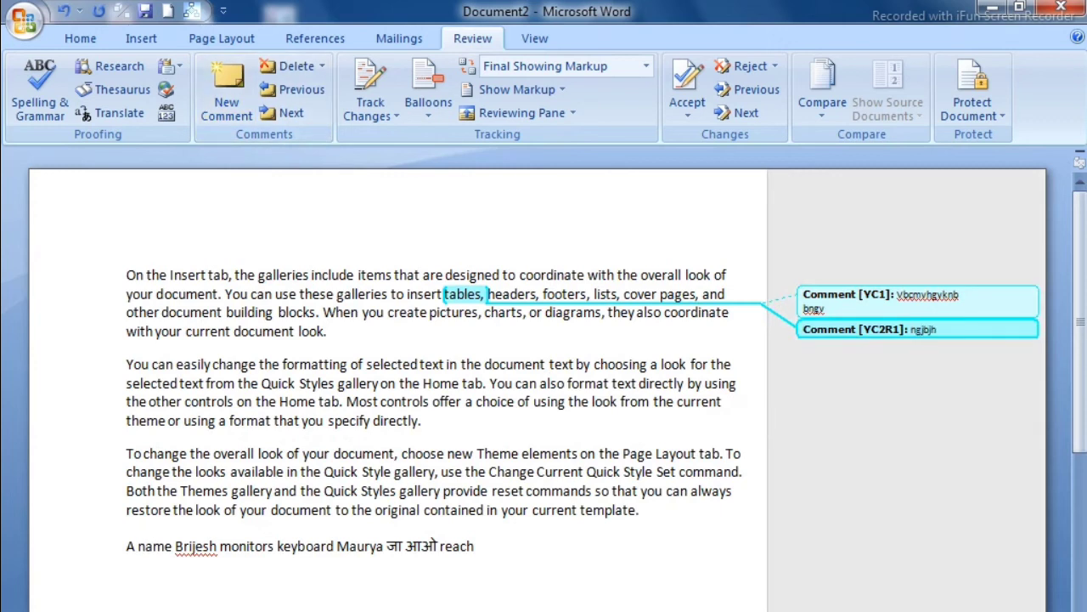
pyautogui.click(243, 101)
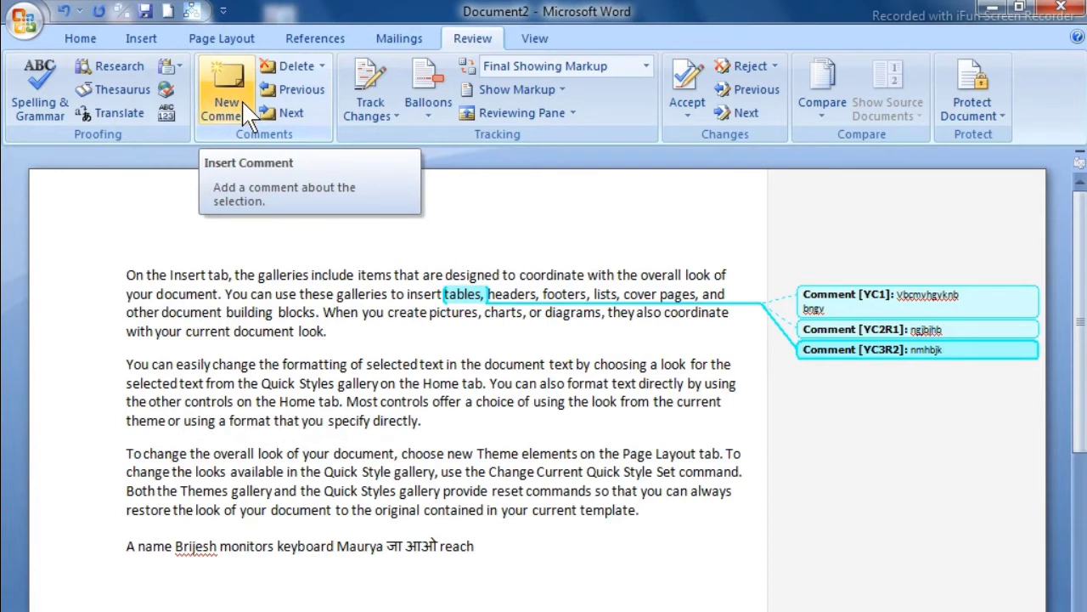
pyautogui.doubleClick(918, 349)
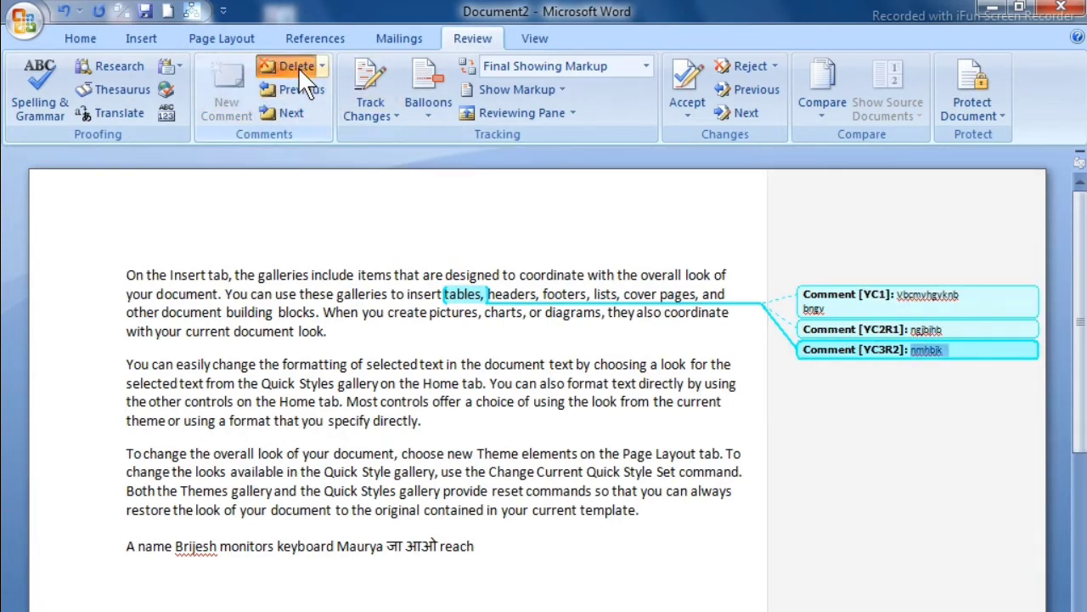
pyautogui.click(298, 67)
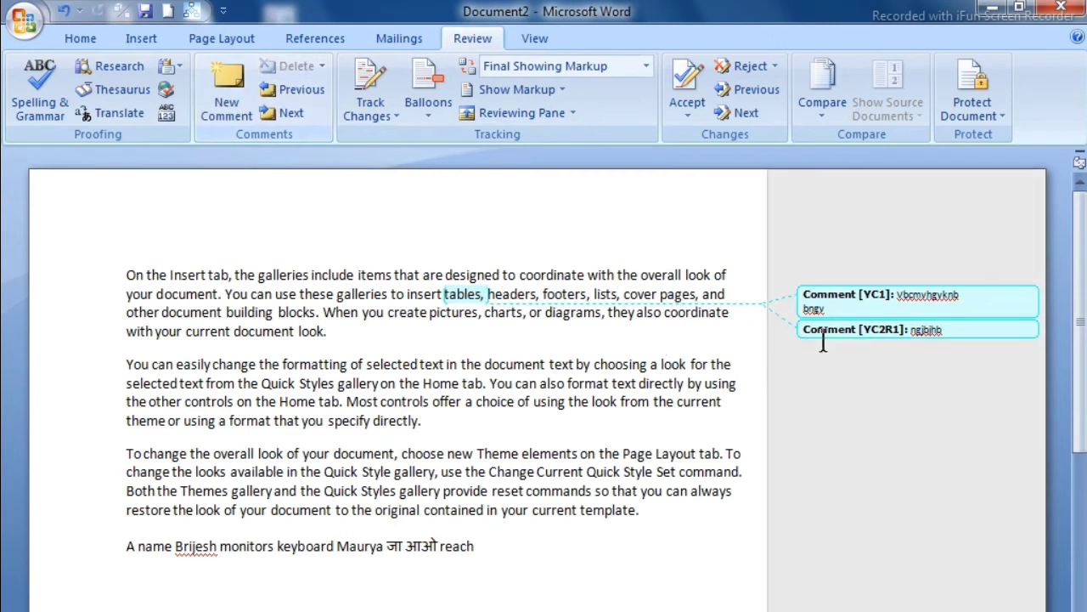
# Step back and forth between the comments on "tables," with Previous and Next.
pyautogui.click(826, 334)
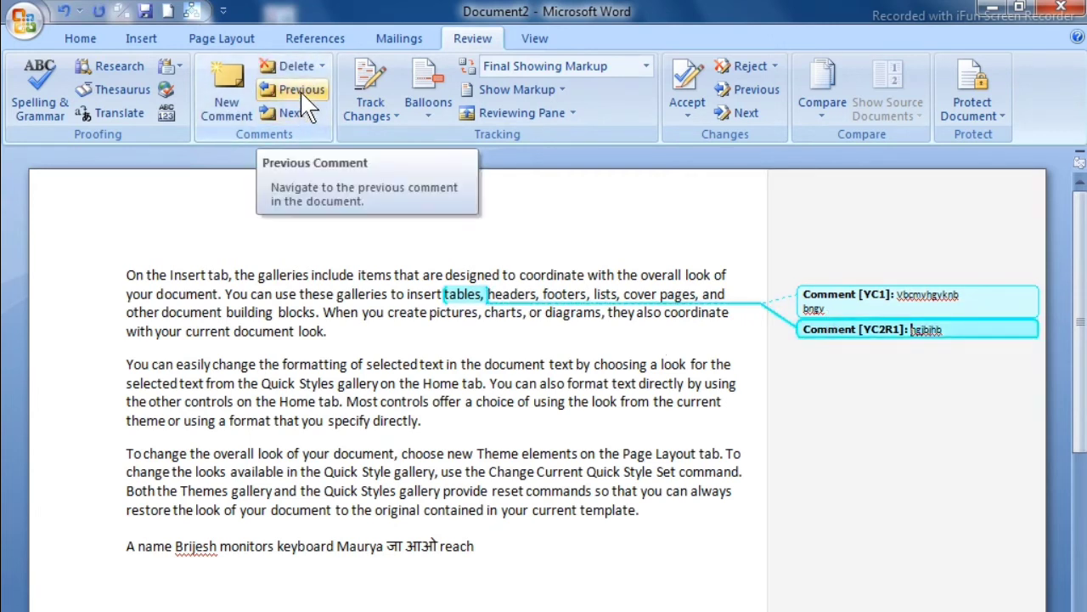
pyautogui.click(301, 90)
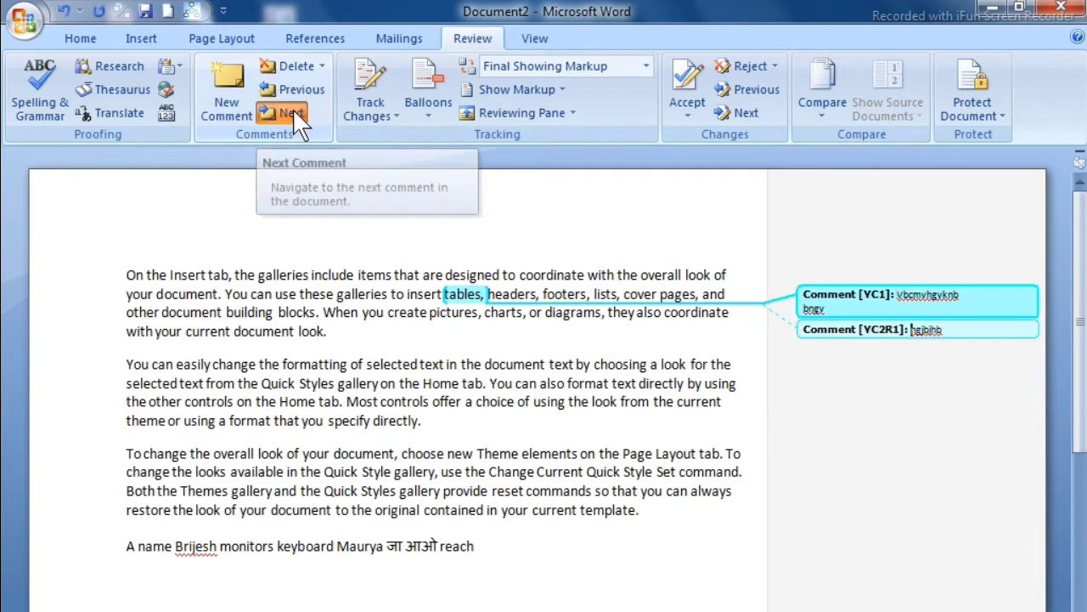
pyautogui.click(291, 112)
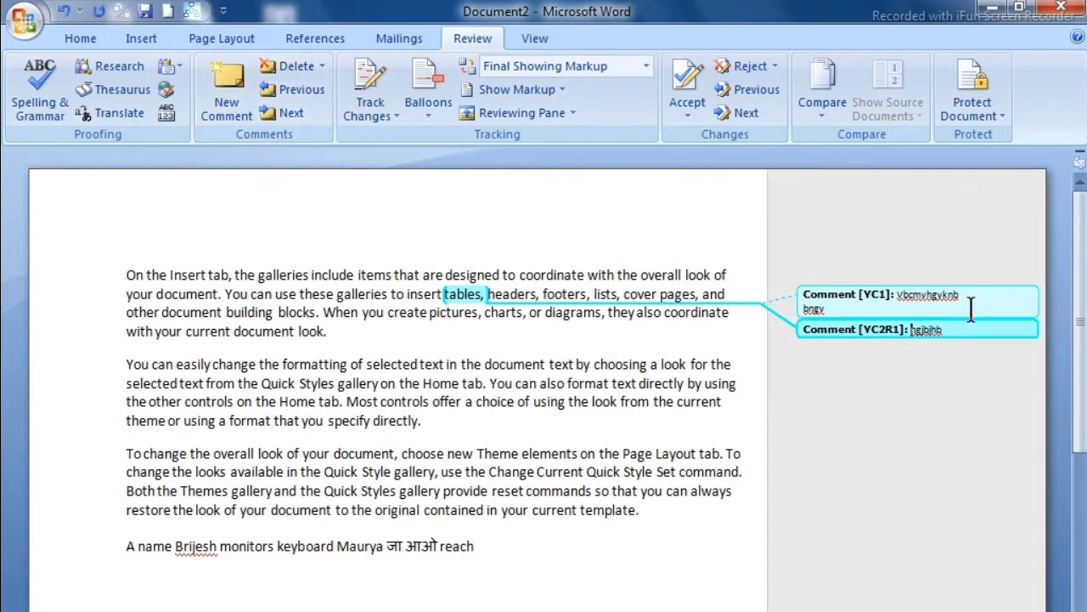
pyautogui.click(971, 299)
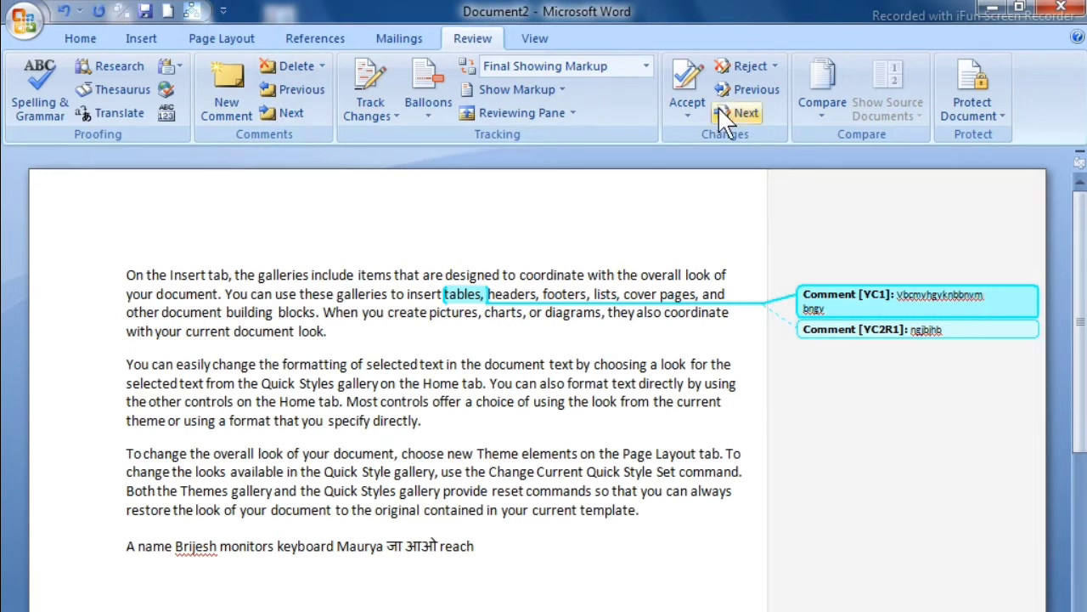
# Move through the changes, reject the reply comment, and dismiss the search-from-beginning prompt.
pyautogui.click(695, 85)
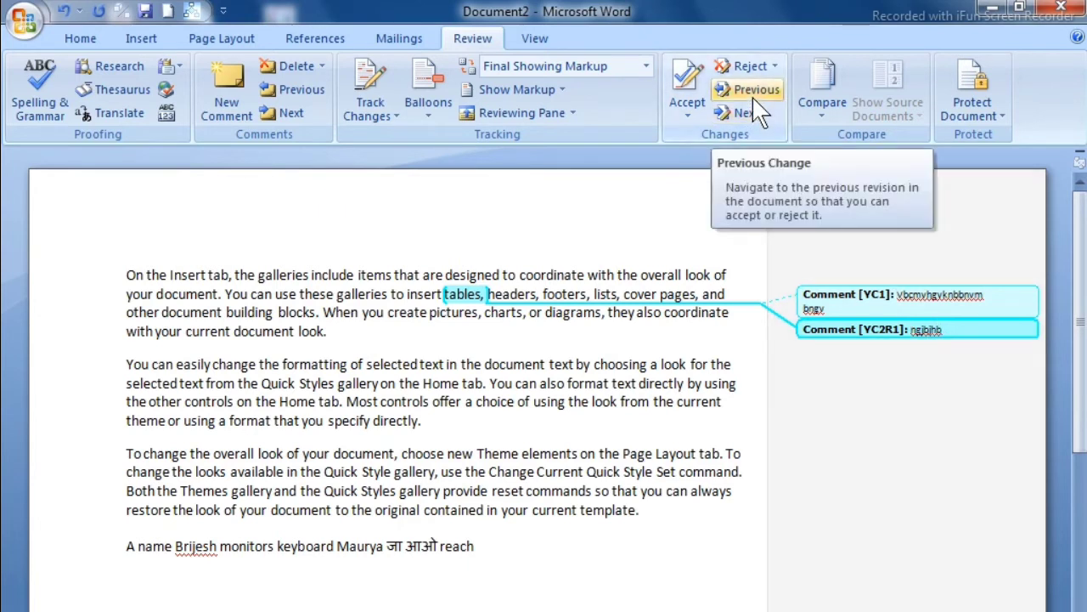
pyautogui.click(753, 98)
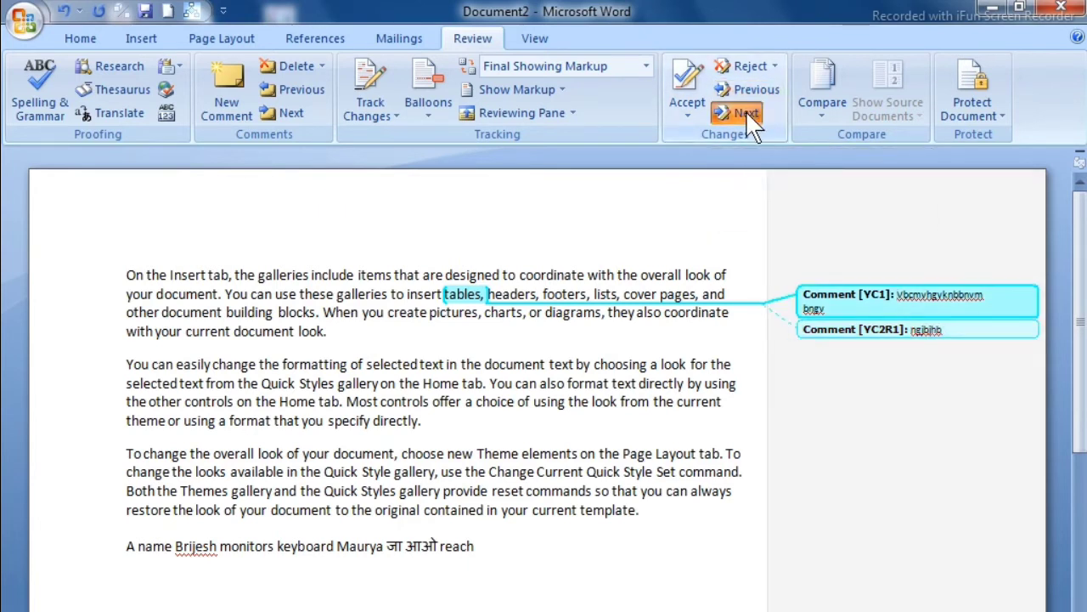
pyautogui.click(748, 115)
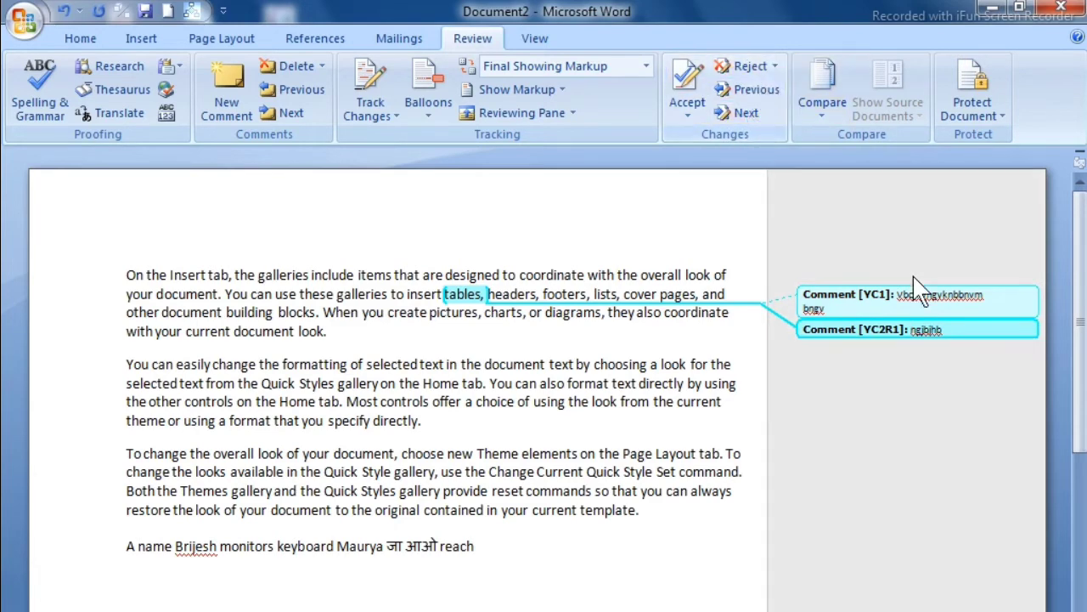
pyautogui.click(744, 66)
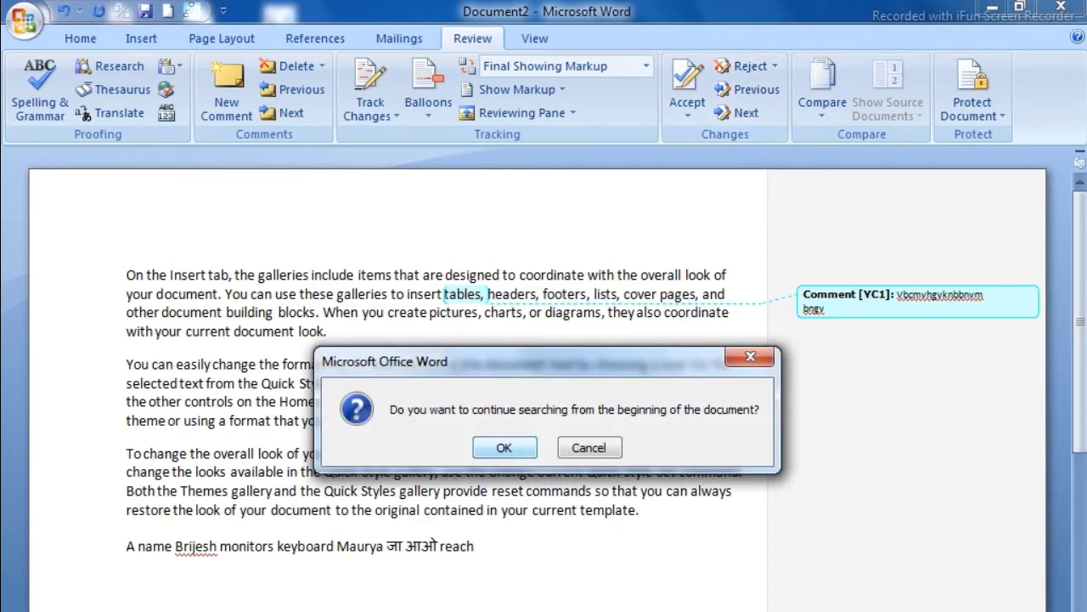
pyautogui.click(591, 447)
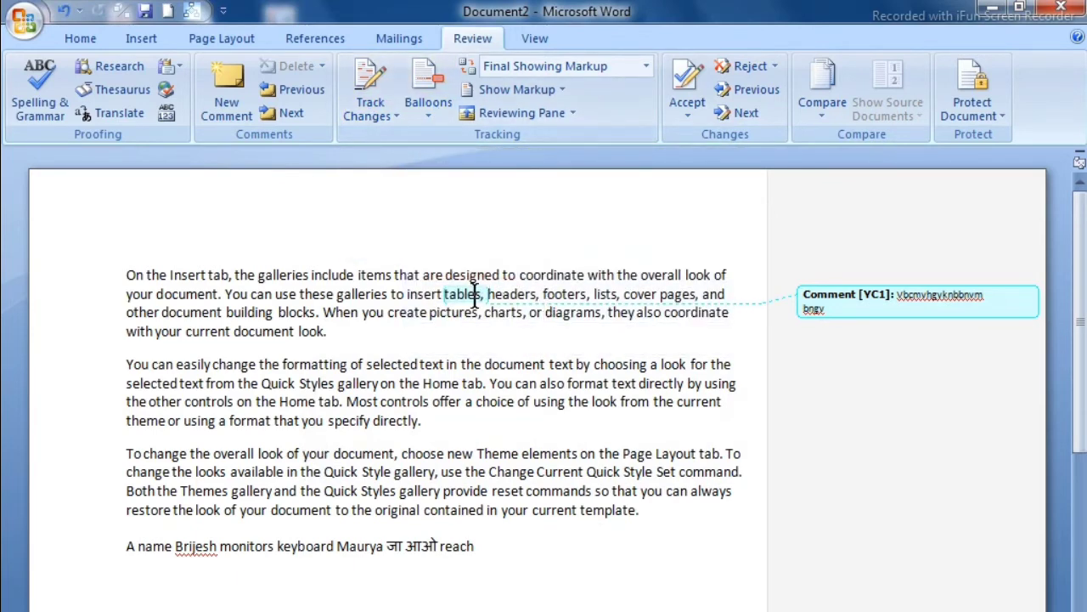
# Add several empty comments in quick succession on "headers,".
pyautogui.click(234, 83)
pyautogui.click(234, 83)
pyautogui.click(241, 94)
pyautogui.click(240, 93)
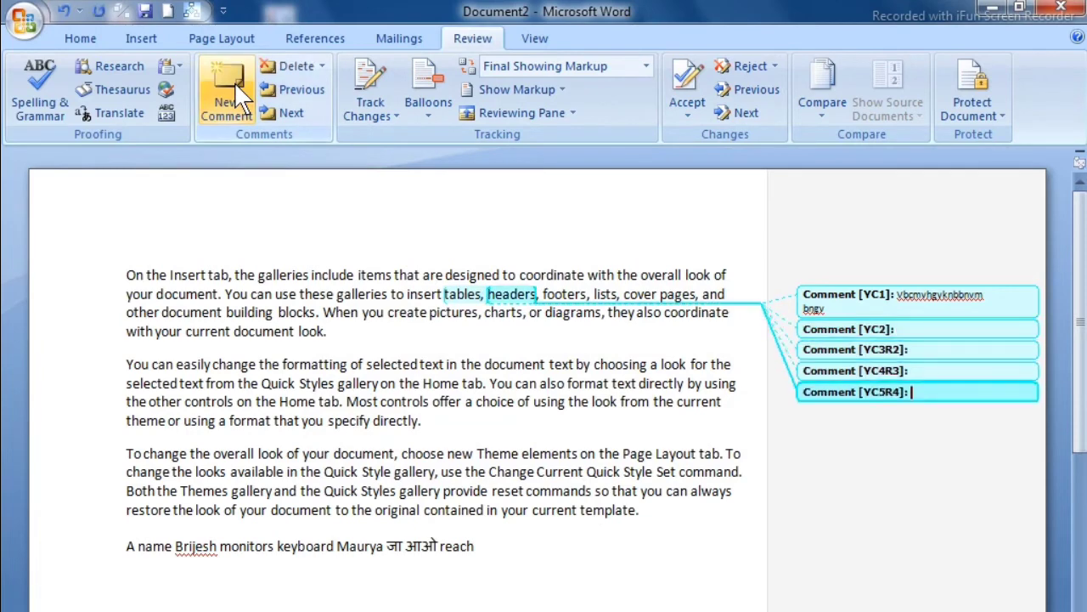
pyautogui.click(235, 84)
pyautogui.click(236, 84)
pyautogui.click(235, 84)
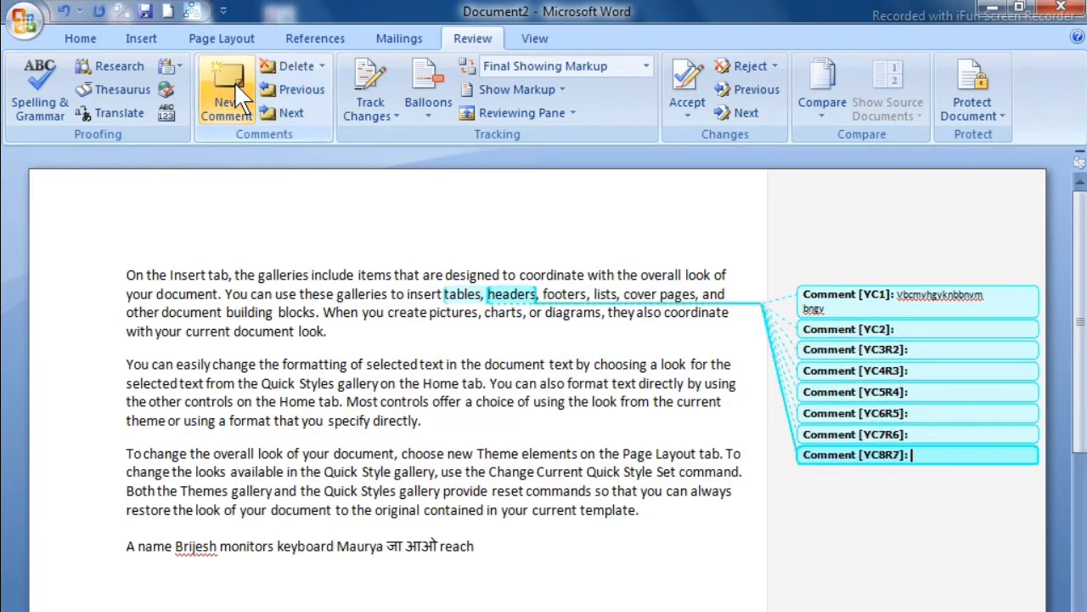
# Change the Balloons setting from balloons to Show All Revisions Inline.
pyautogui.click(440, 117)
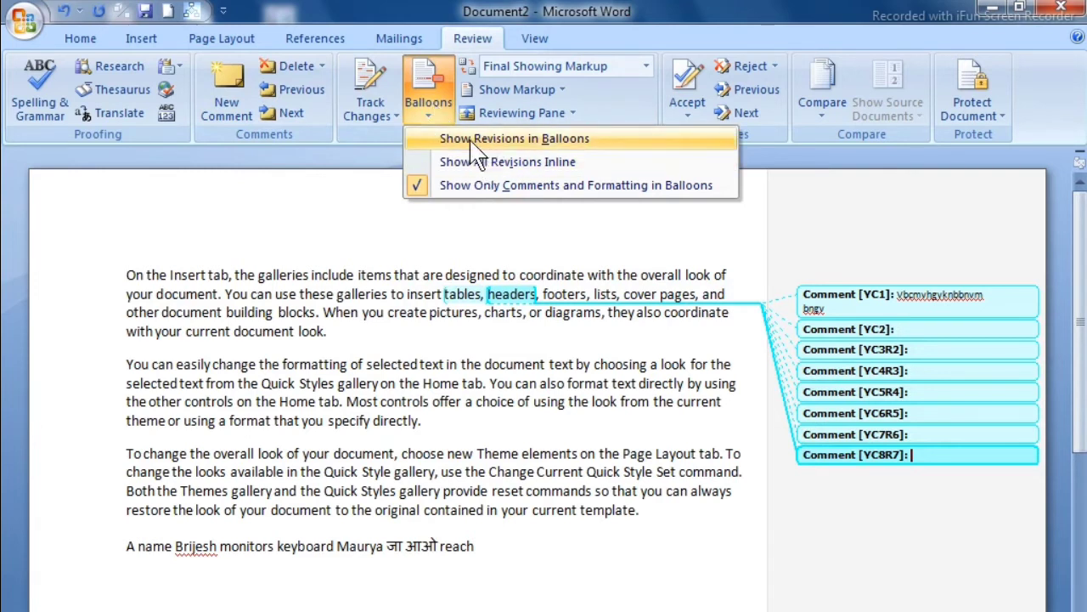
pyautogui.click(512, 141)
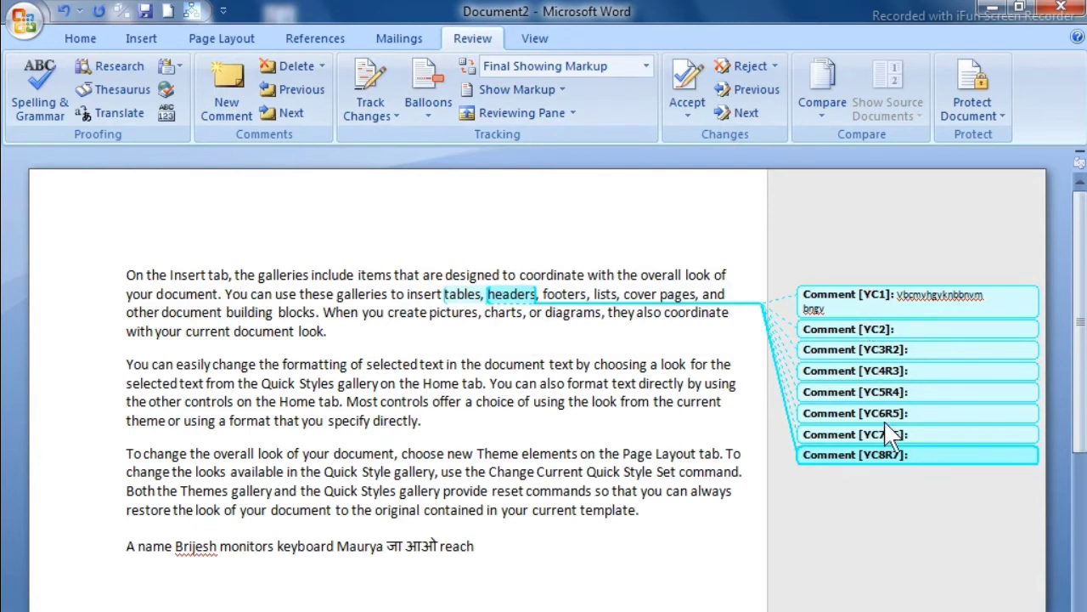
pyautogui.click(430, 121)
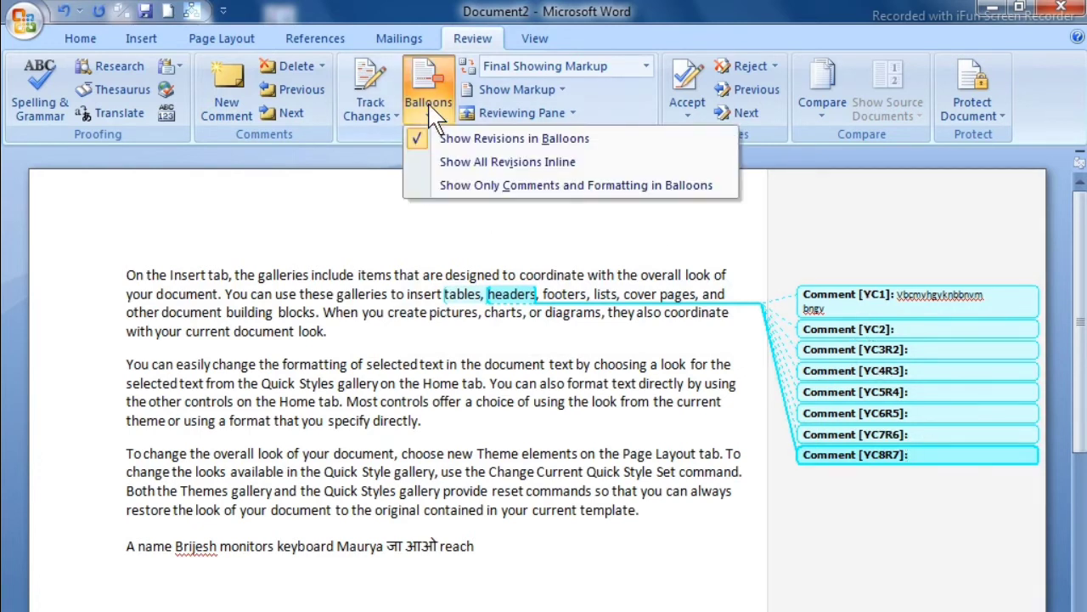
pyautogui.click(507, 161)
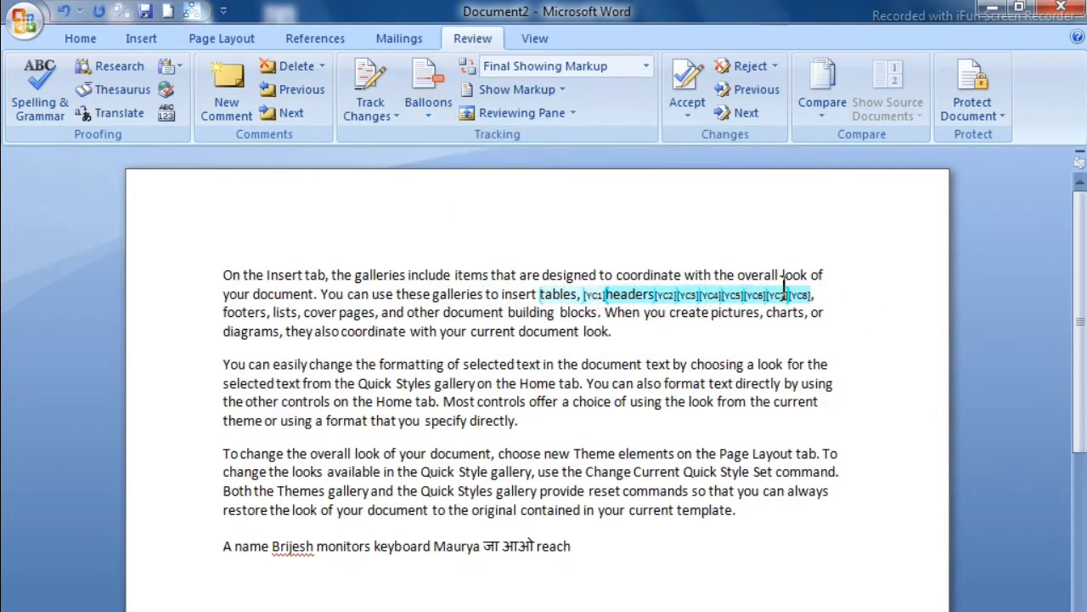
pyautogui.click(442, 117)
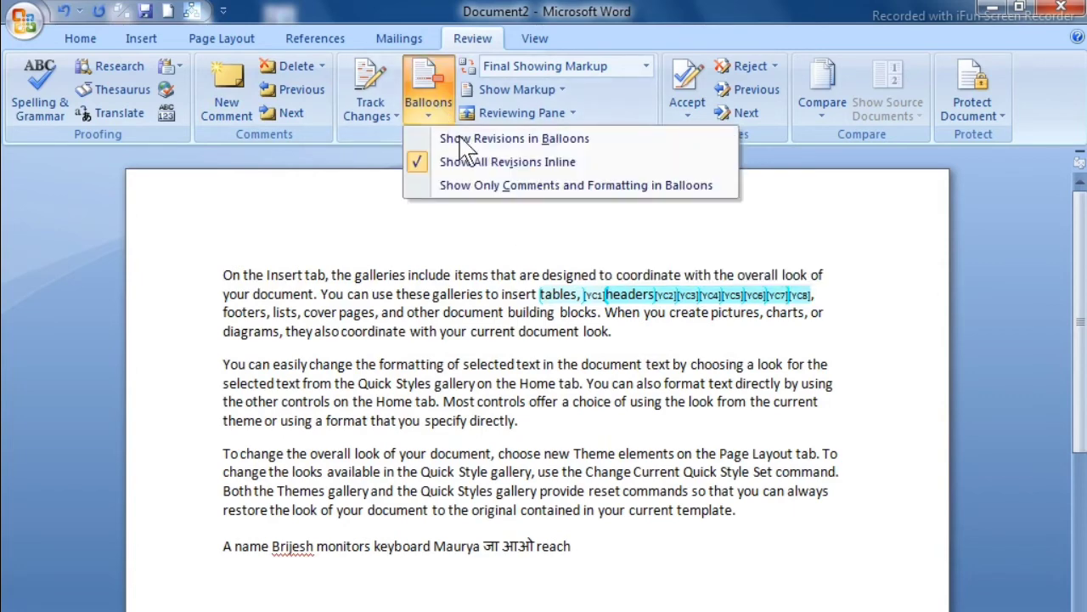
# Put comments back in margin balloons and switch the view from Final to Final Showing Markup.
pyautogui.click(466, 140)
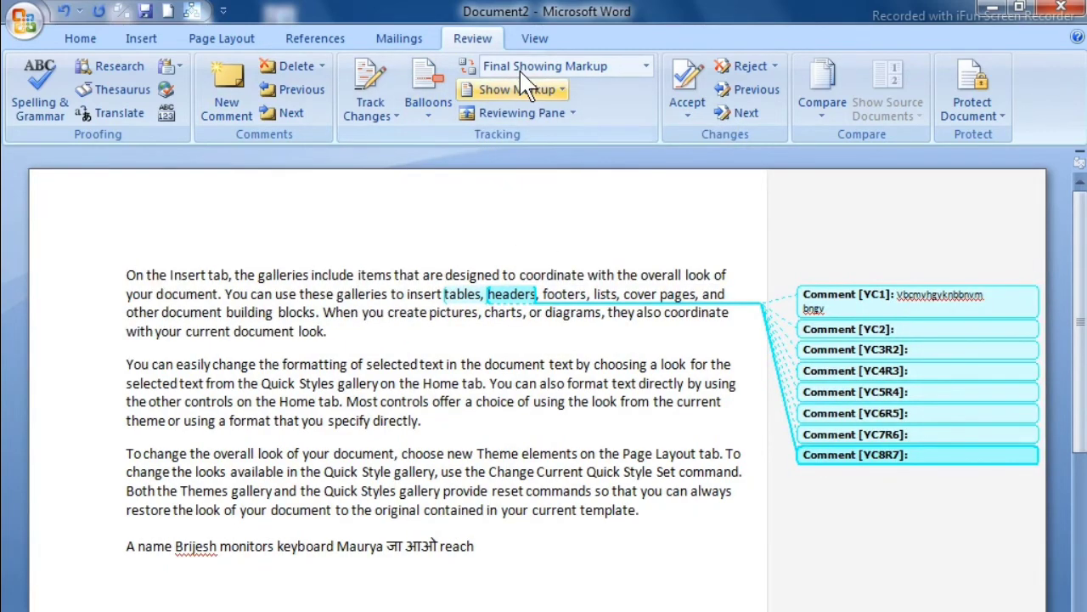
pyautogui.click(554, 72)
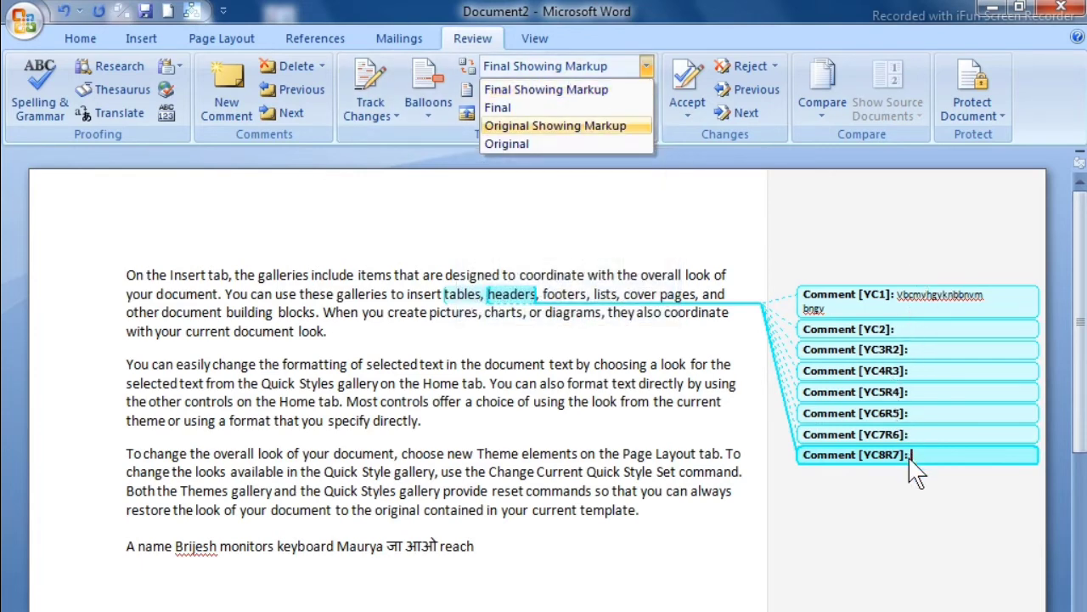
pyautogui.click(508, 108)
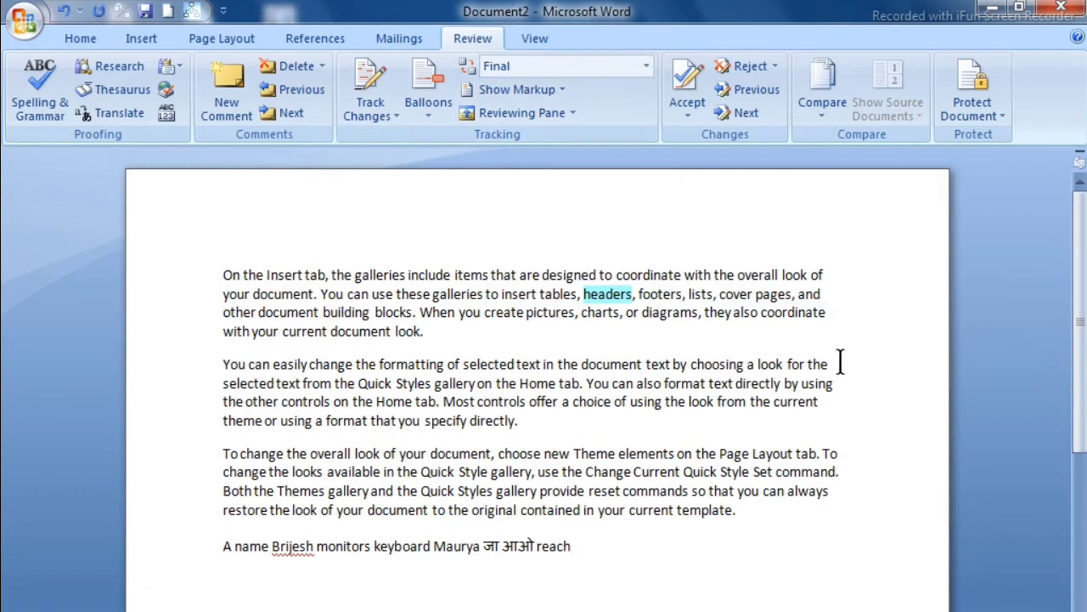
pyautogui.click(561, 67)
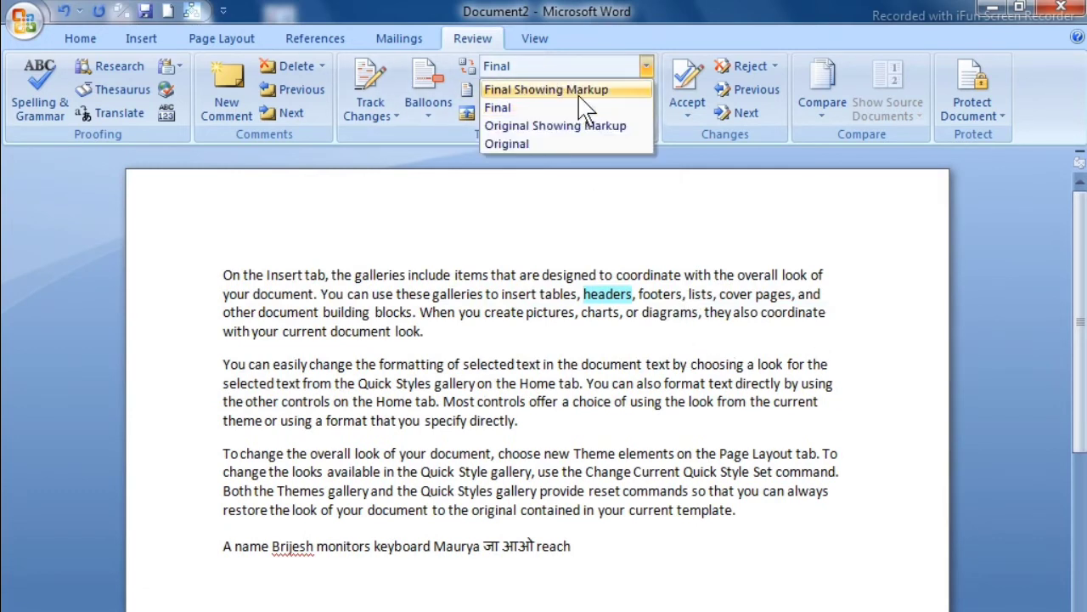
pyautogui.click(578, 89)
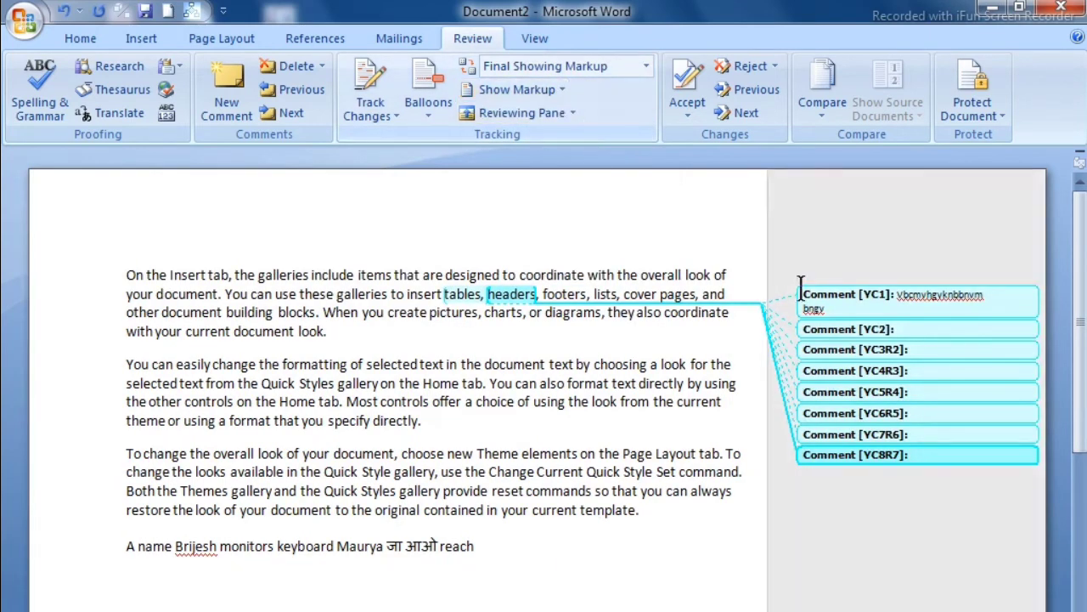
# Hide, then re-show, comments in the Show Markup list.
pyautogui.click(514, 90)
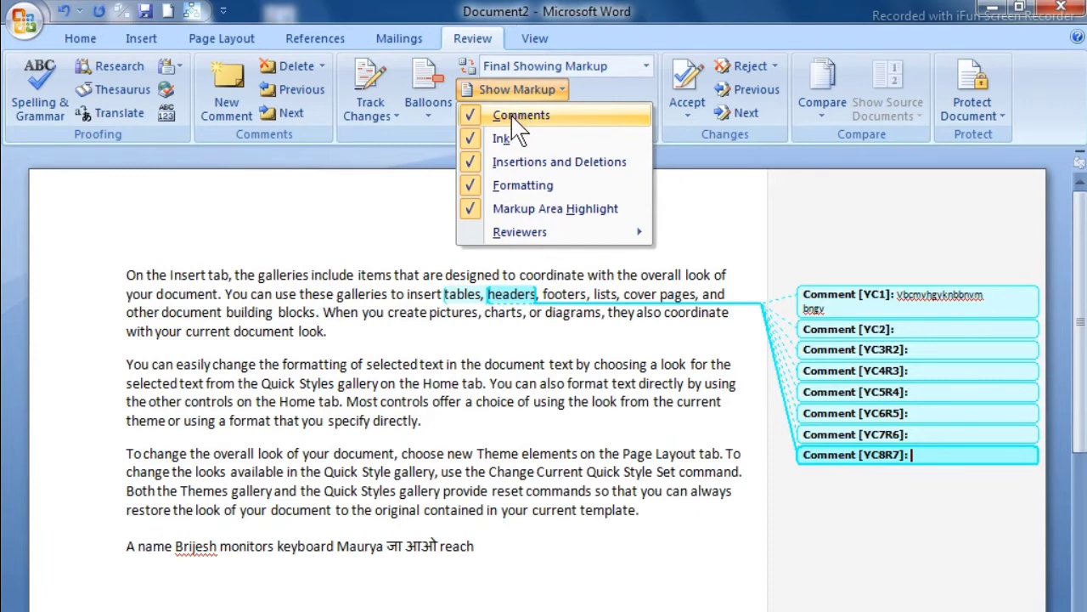
pyautogui.click(514, 117)
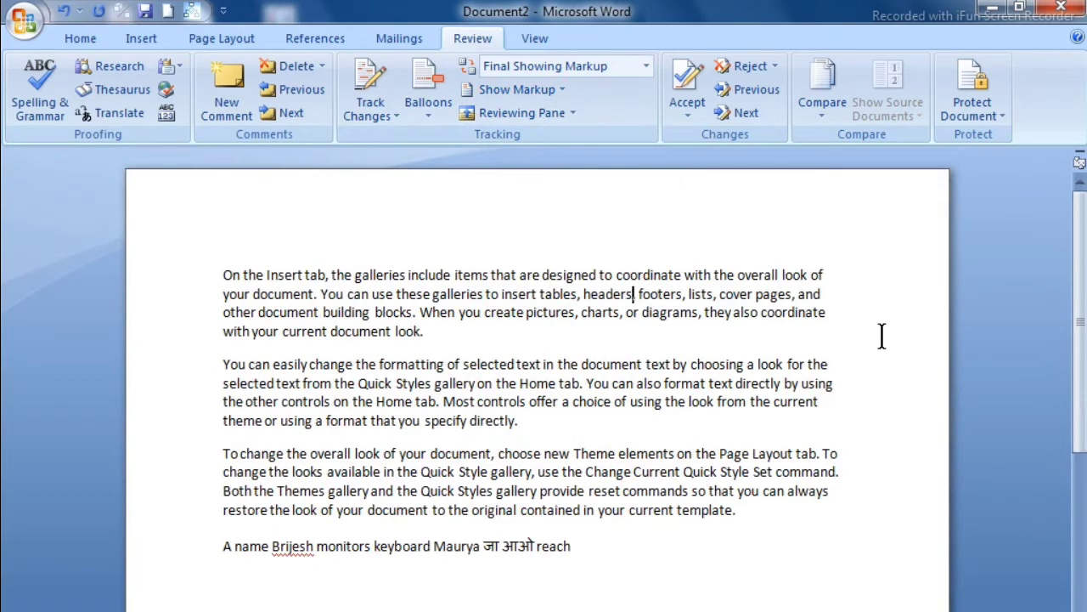
pyautogui.click(509, 90)
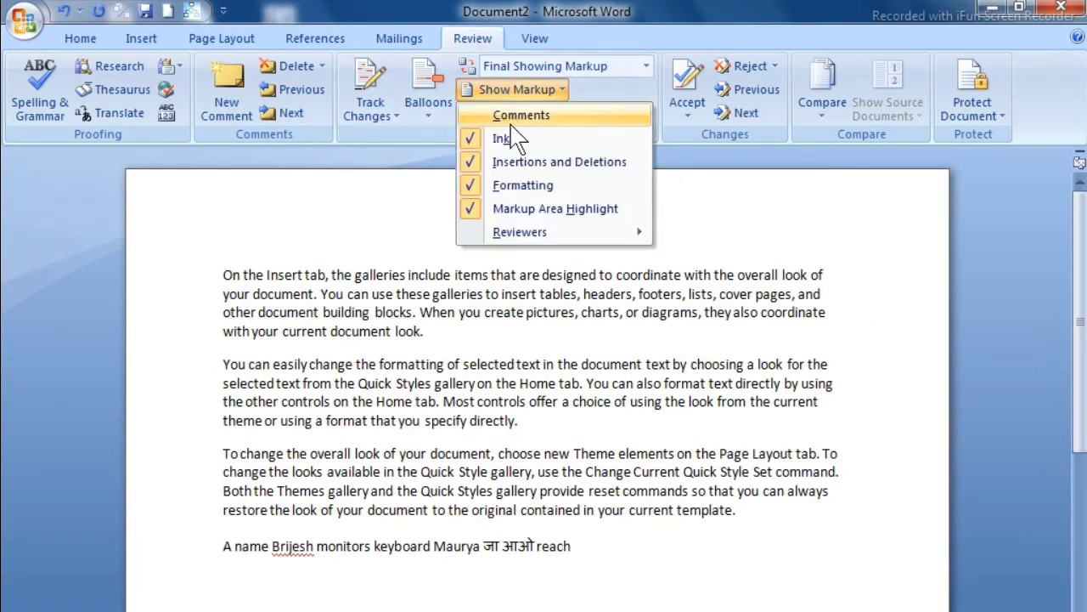
pyautogui.click(514, 116)
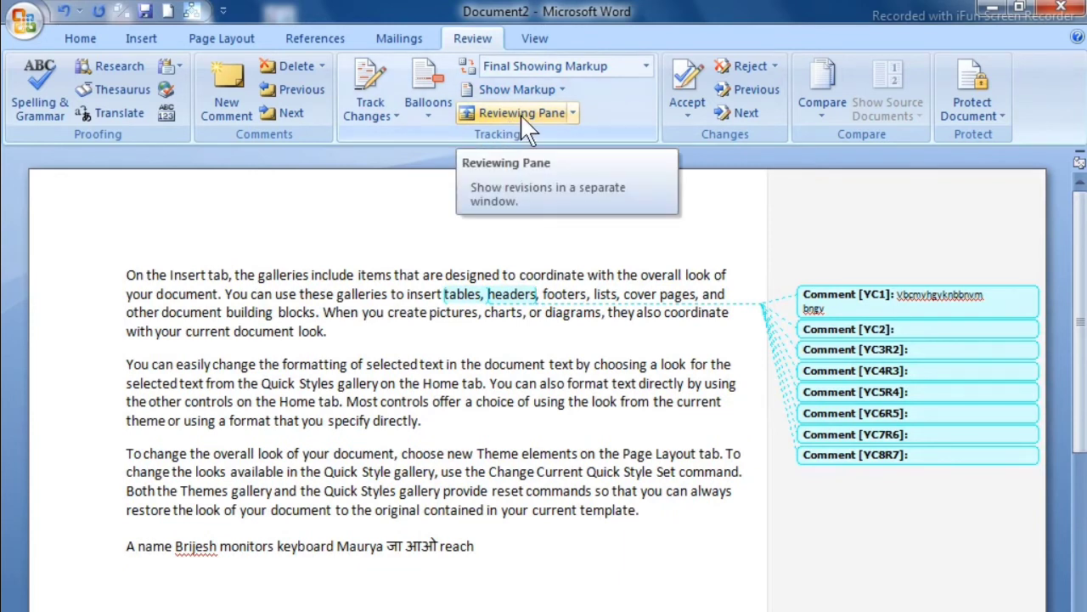
# Open the Reviewing Pane, select comments YC2 and YC6R5, and make the pane vertical.
pyautogui.click(521, 114)
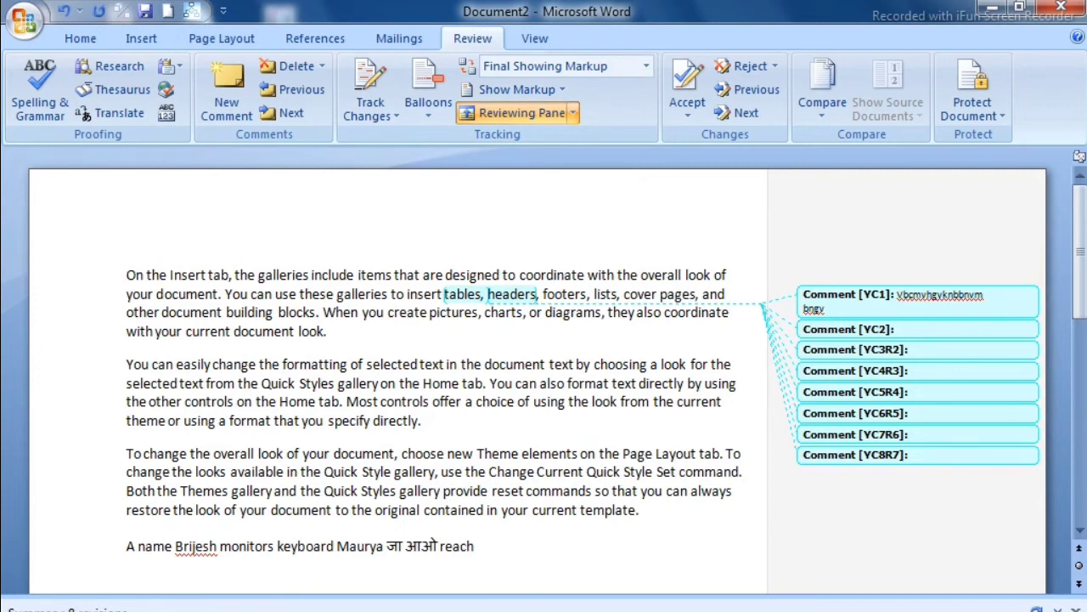
pyautogui.click(862, 330)
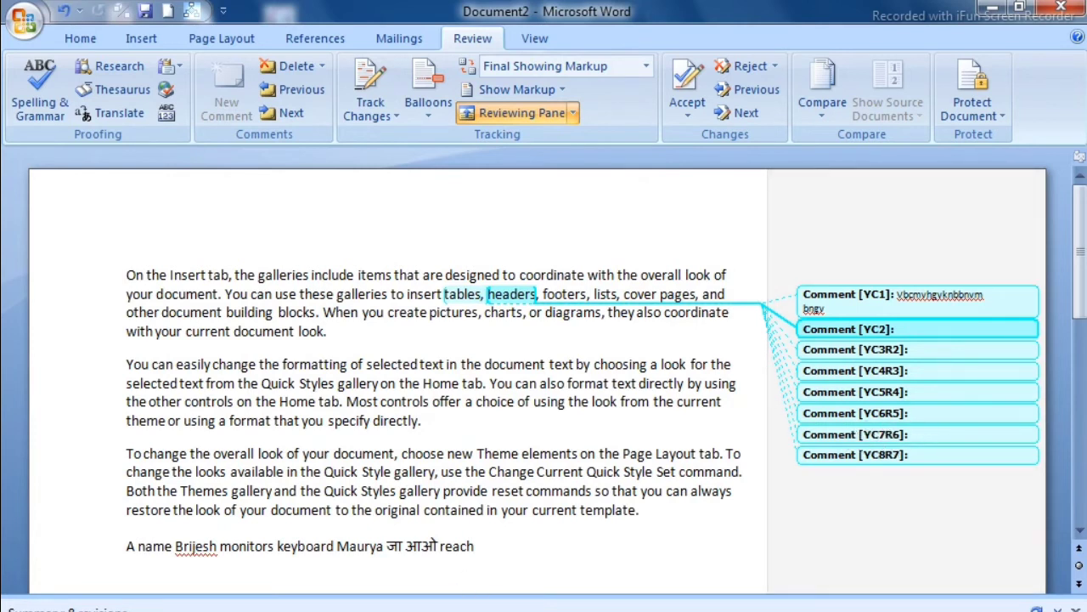
pyautogui.click(946, 413)
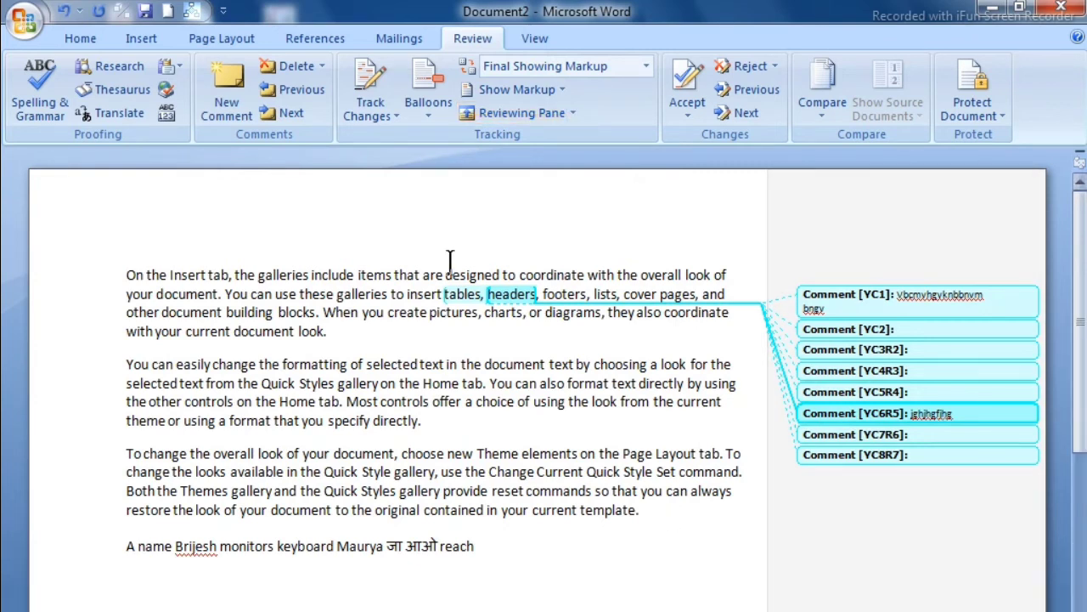
pyautogui.click(573, 113)
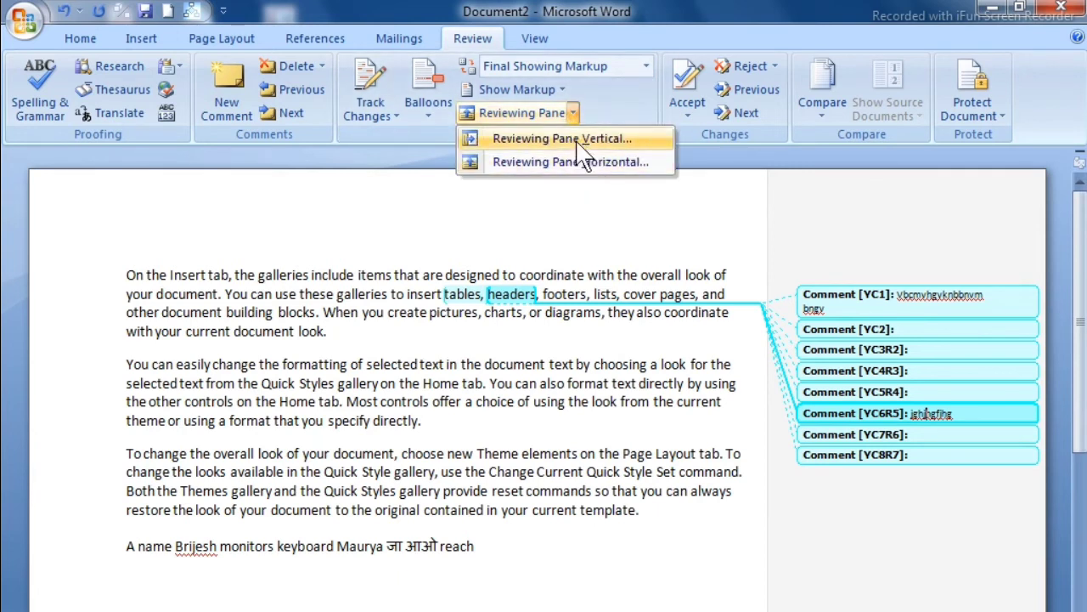
pyautogui.click(578, 144)
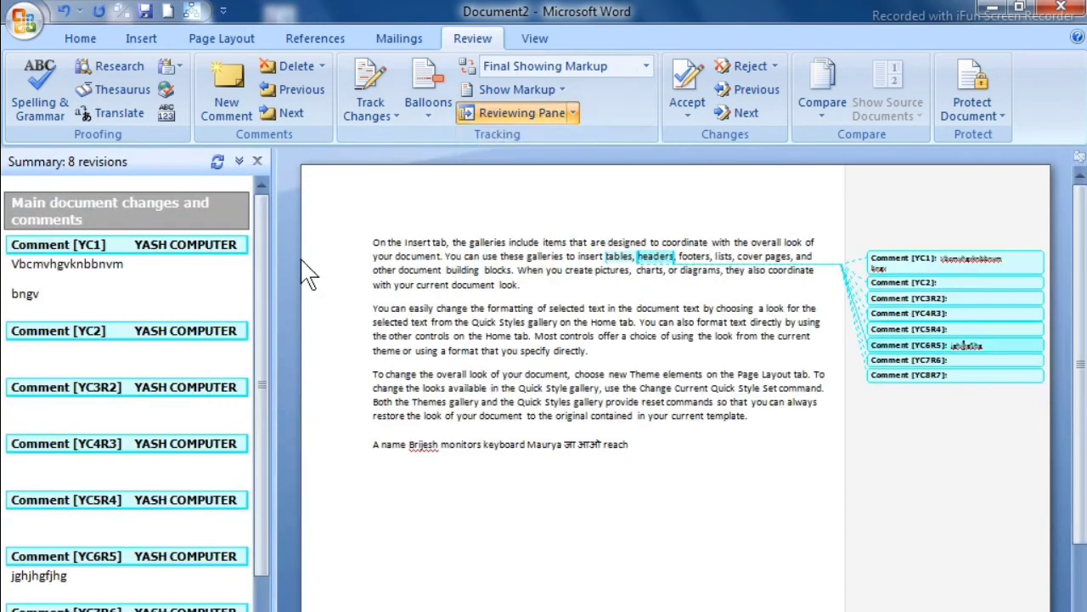
# Type 'mkhn' into comment YC4R3 in the pane, then close the Reviewing Pane.
pyautogui.click(110, 355)
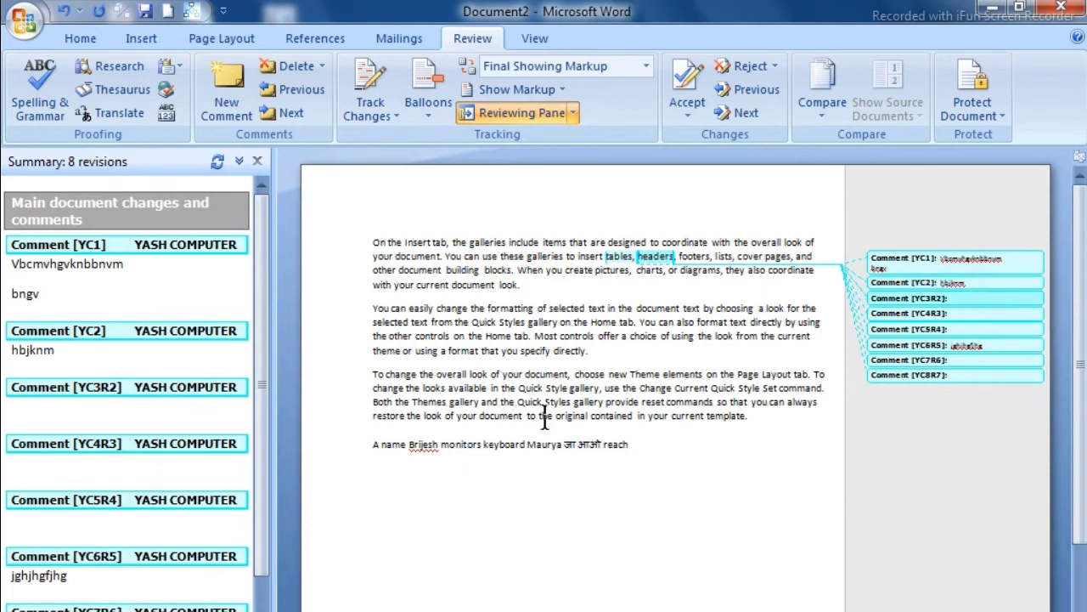
pyautogui.click(84, 466)
pyautogui.write('mkhnnm')
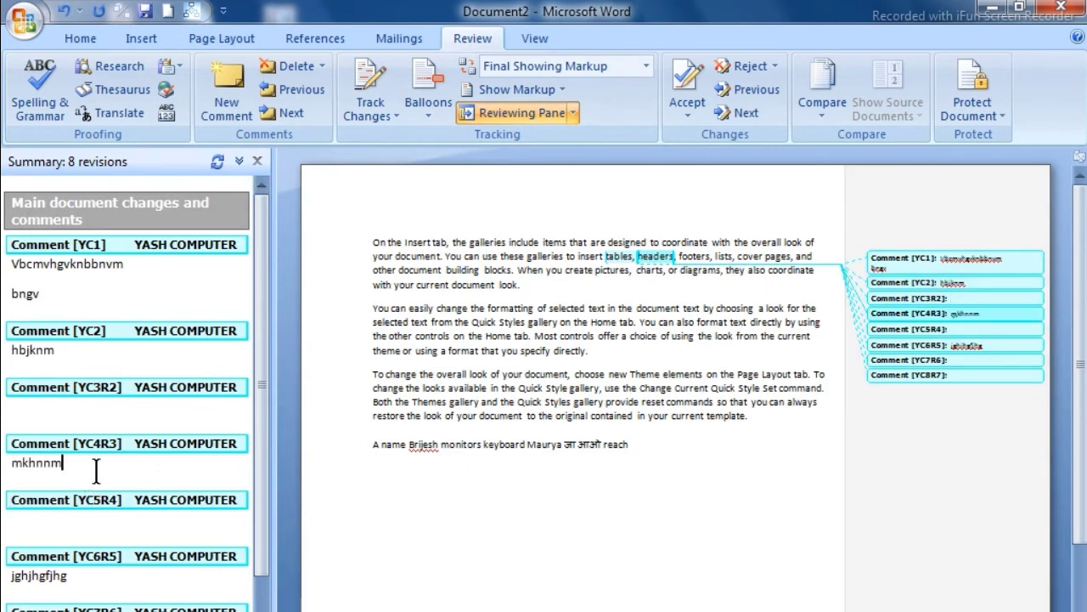
pyautogui.click(519, 114)
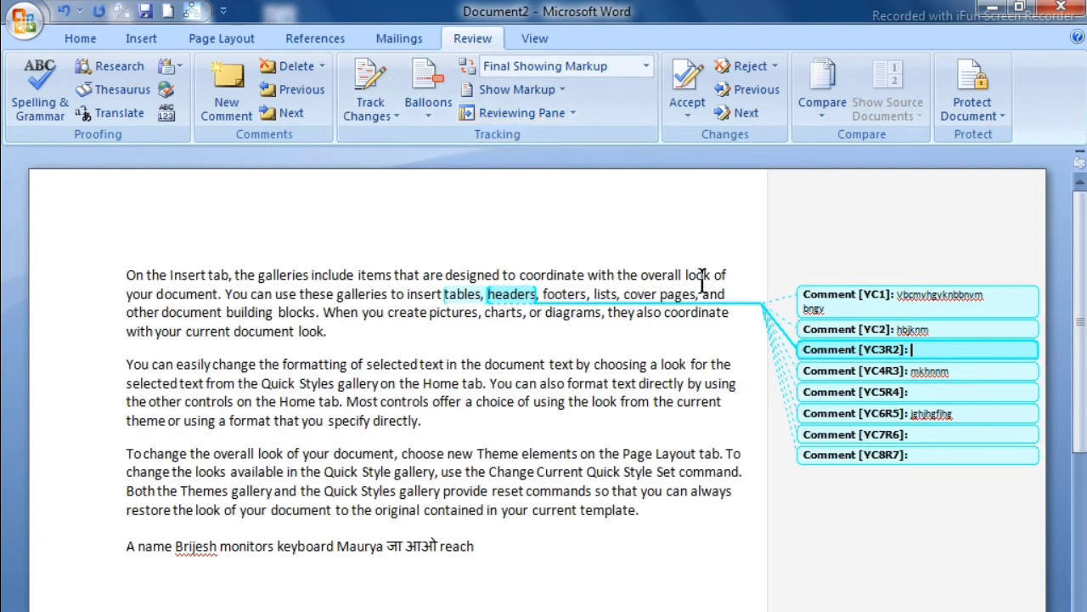
pyautogui.click(621, 344)
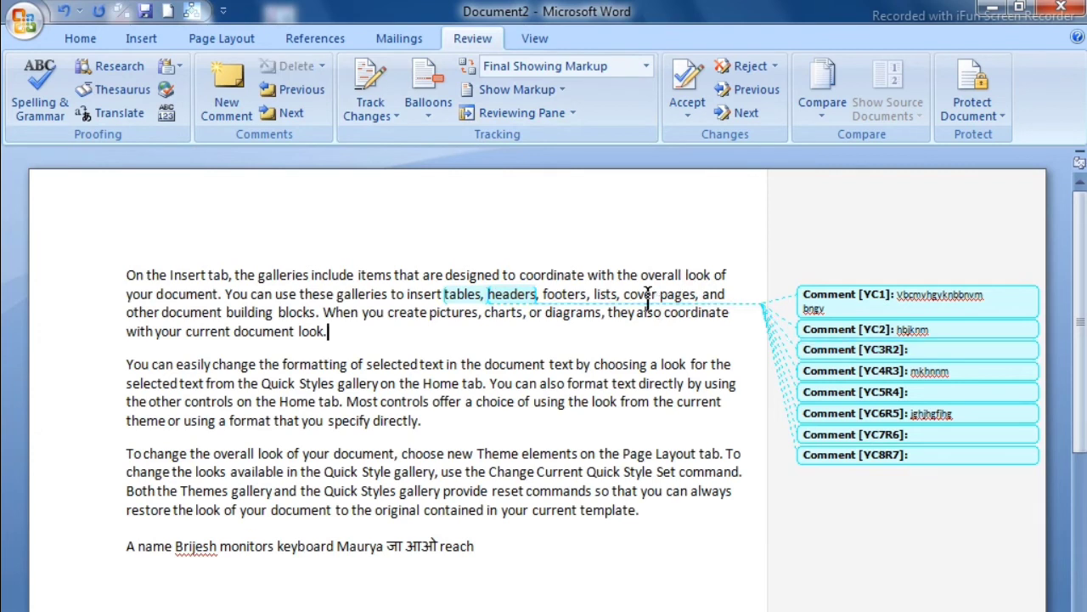
# Compare original "aaa hindi" against revised "Atul", opening the result as Document3.
pyautogui.click(839, 110)
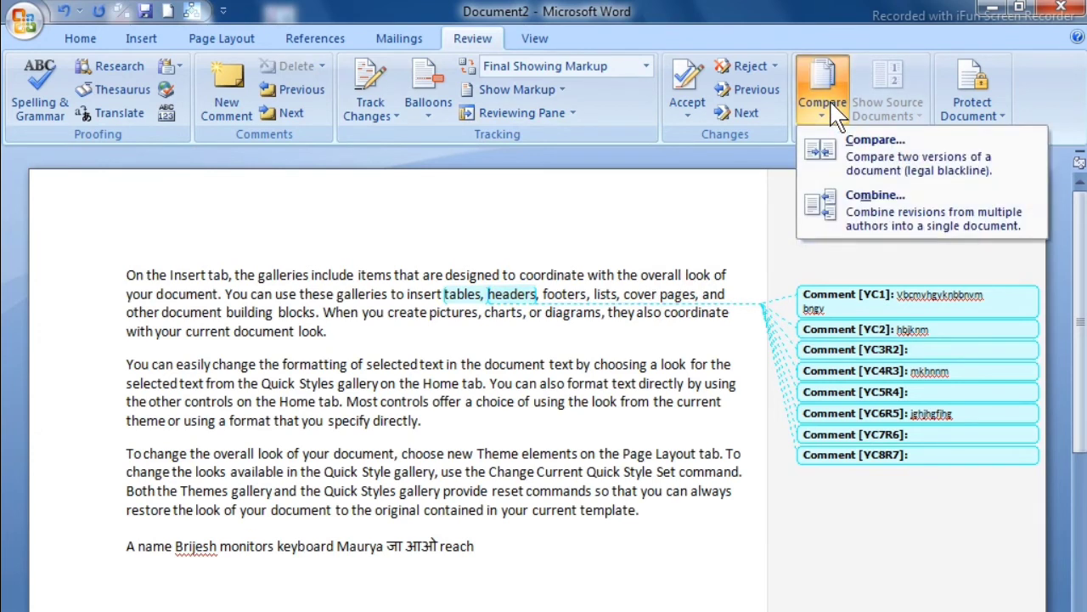
pyautogui.click(865, 170)
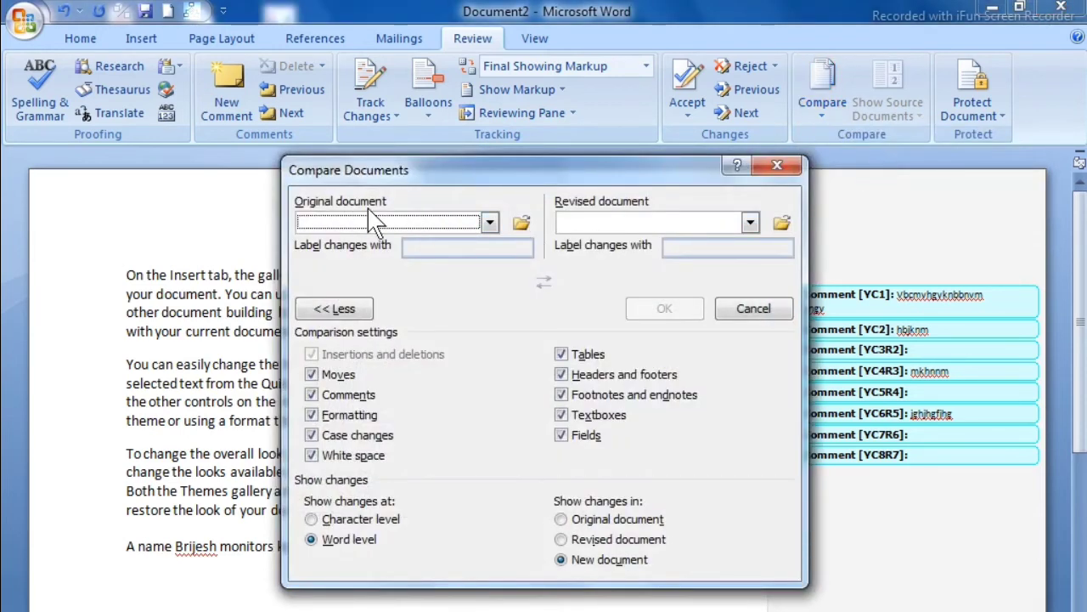
pyautogui.click(490, 224)
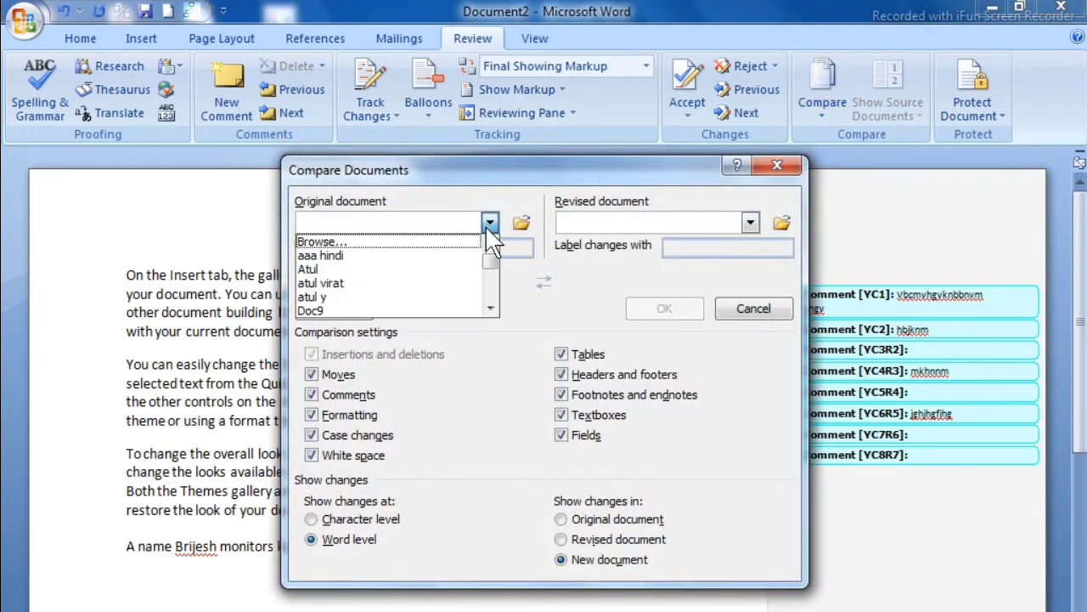
pyautogui.click(371, 257)
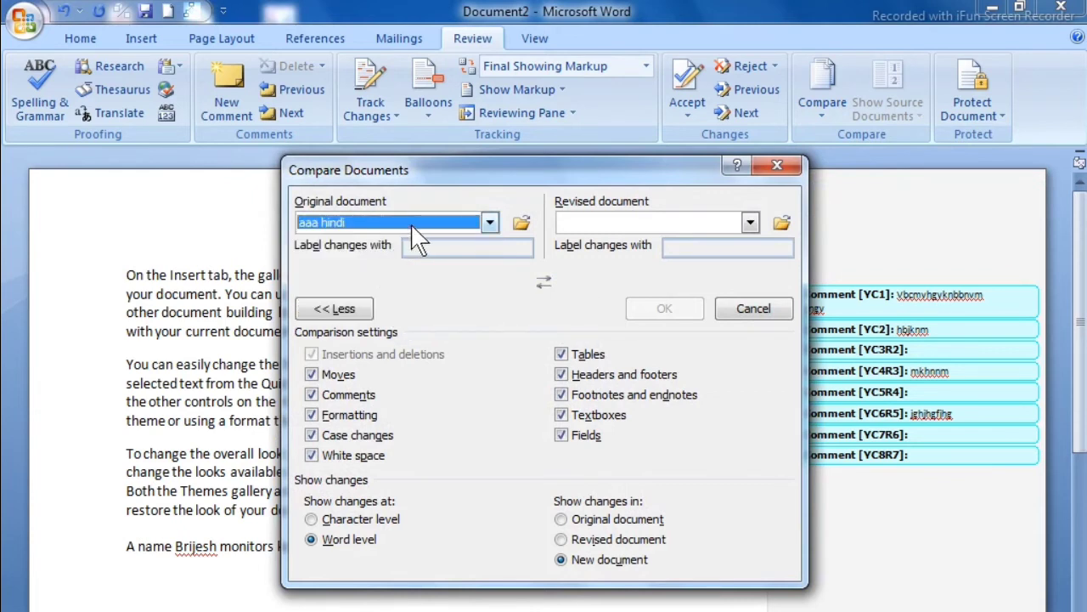
pyautogui.click(751, 222)
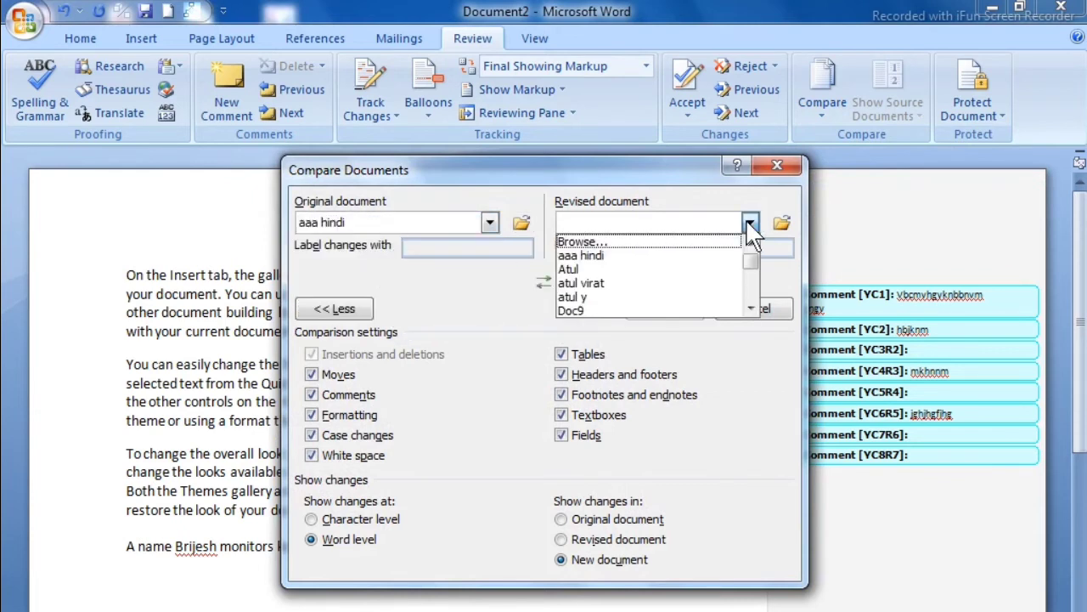
pyautogui.click(601, 272)
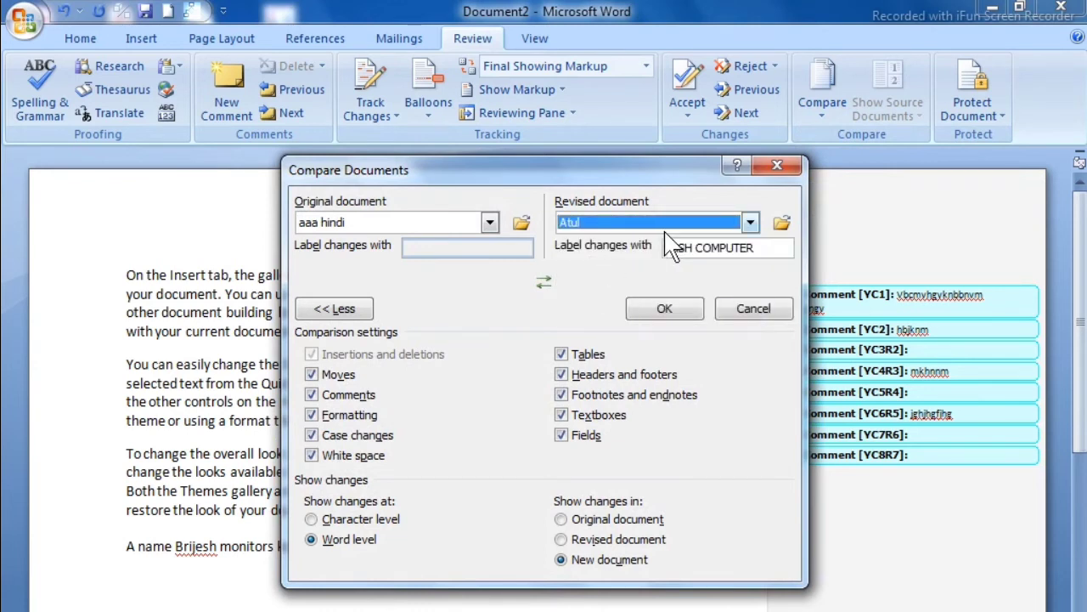
pyautogui.click(687, 311)
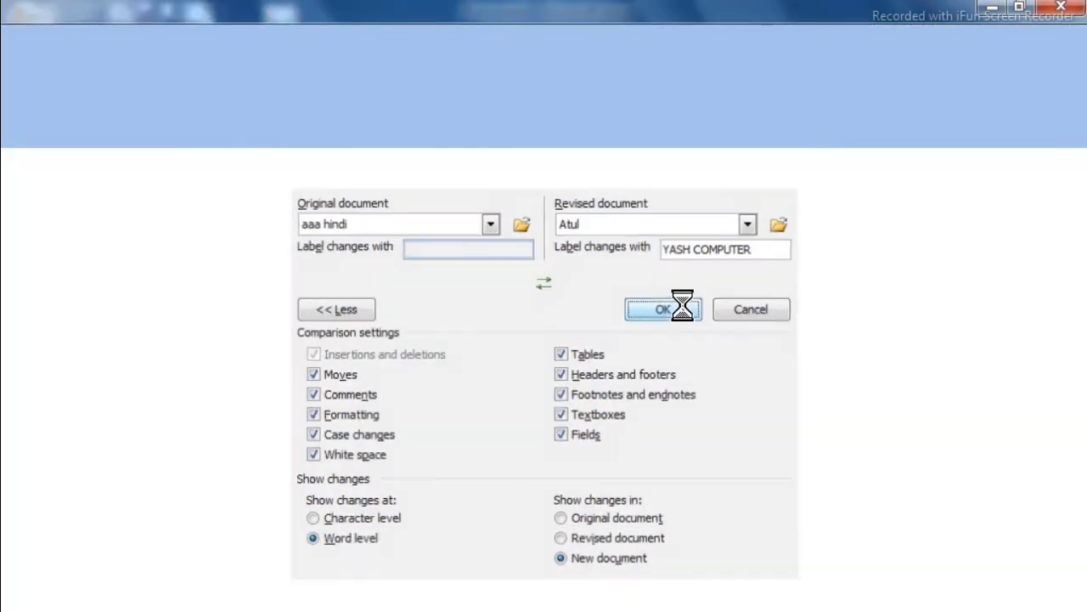
pyautogui.scroll(-10, 553, 476)
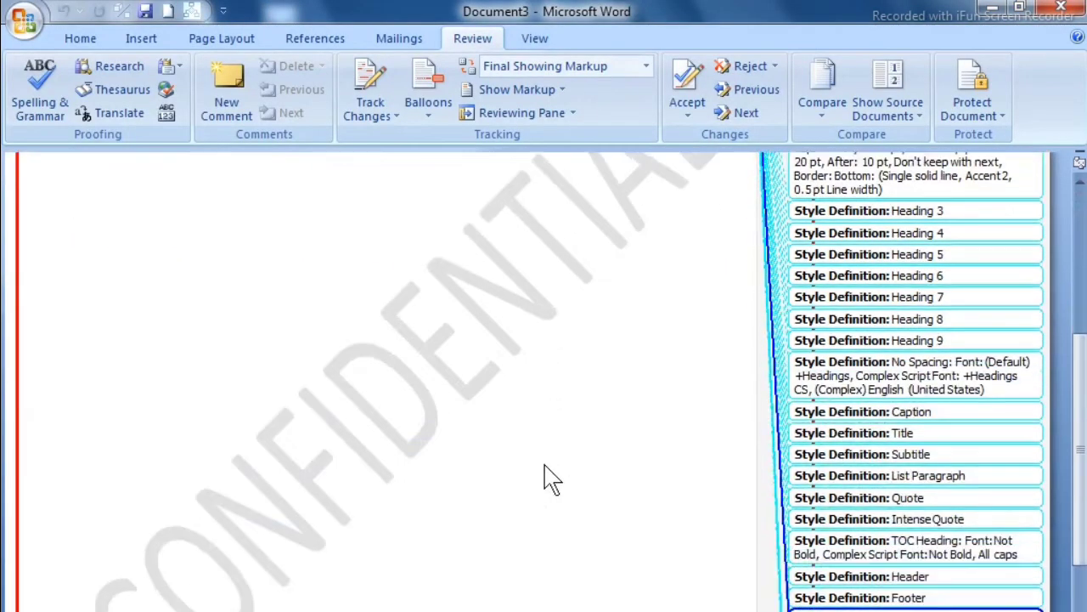
# Show the original, then the revised source document beside the comparison.
pyautogui.scroll(10, 531, 484)
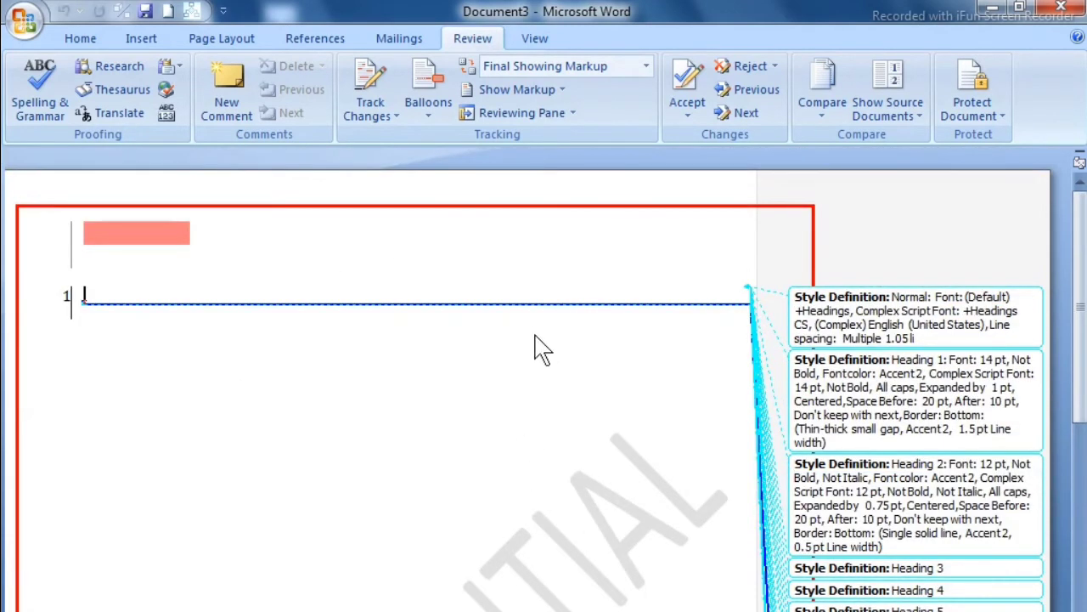
pyautogui.click(861, 105)
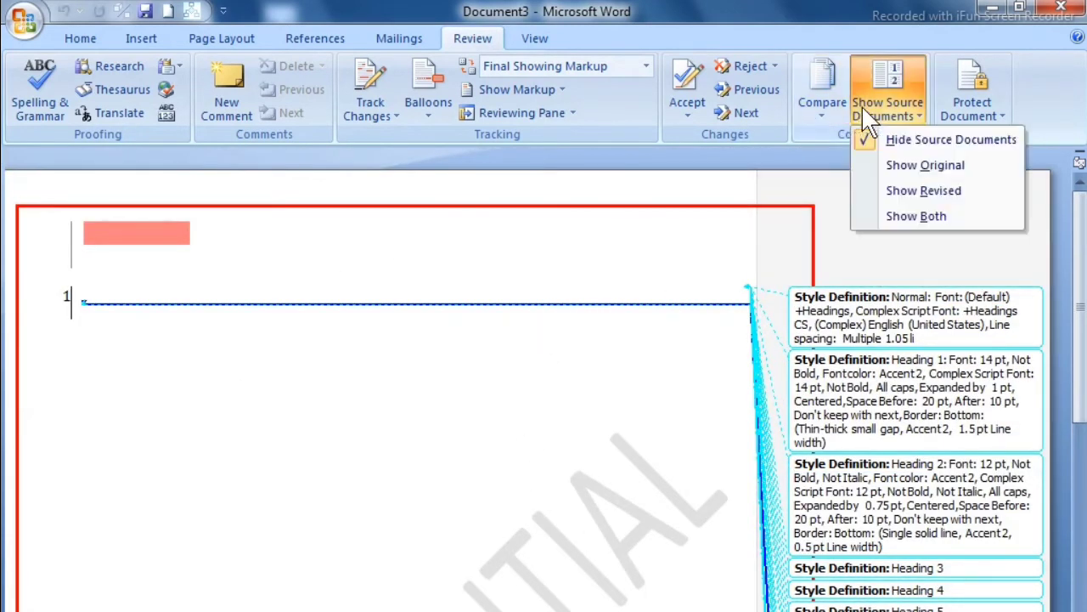
pyautogui.click(916, 163)
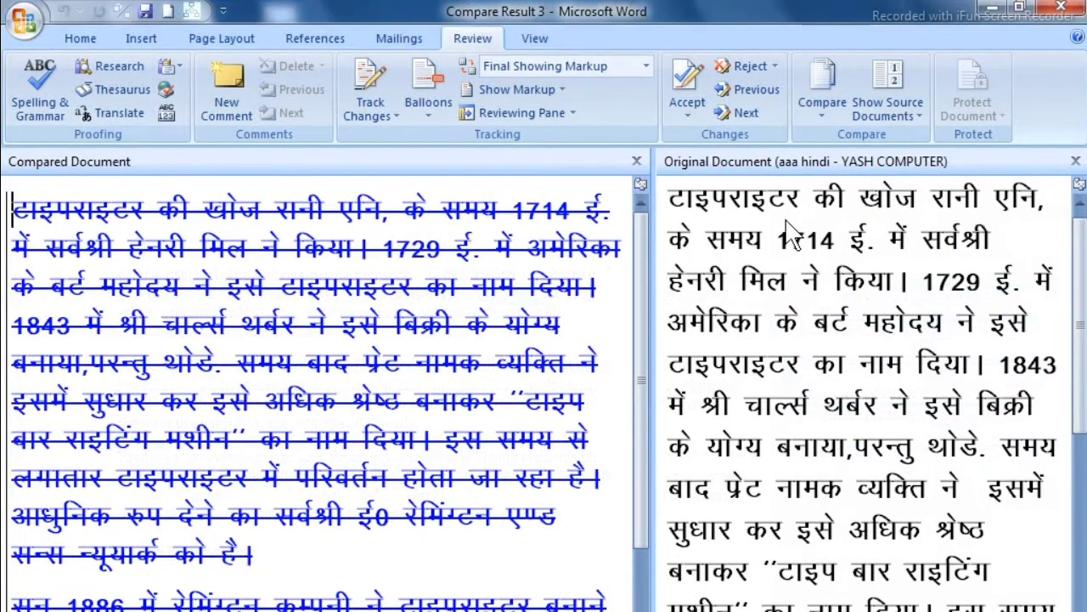
pyautogui.scroll(-3, 1051, 381)
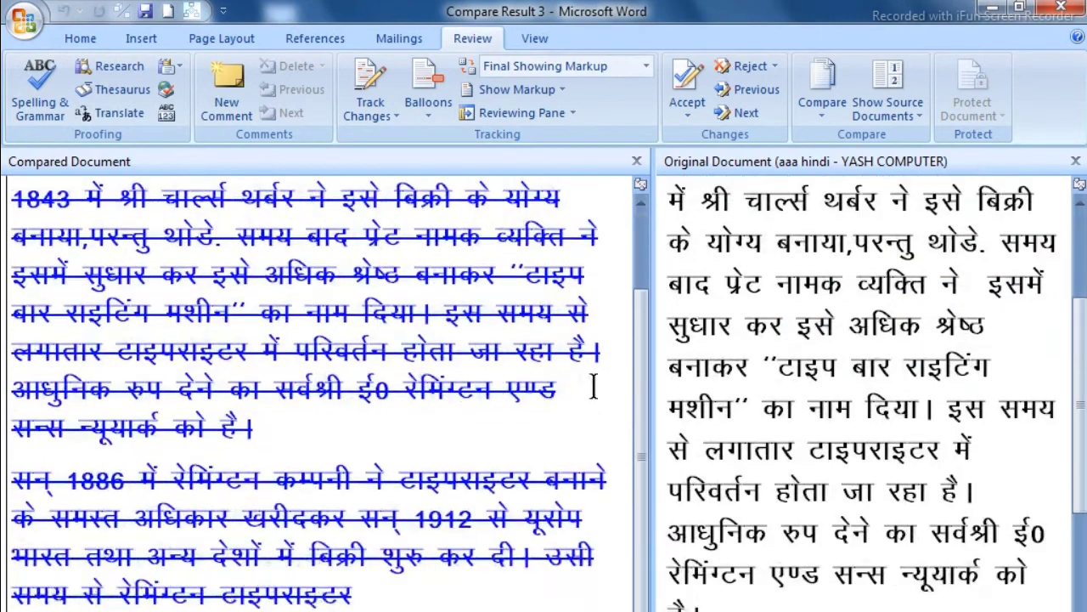
pyautogui.scroll(3, 476, 472)
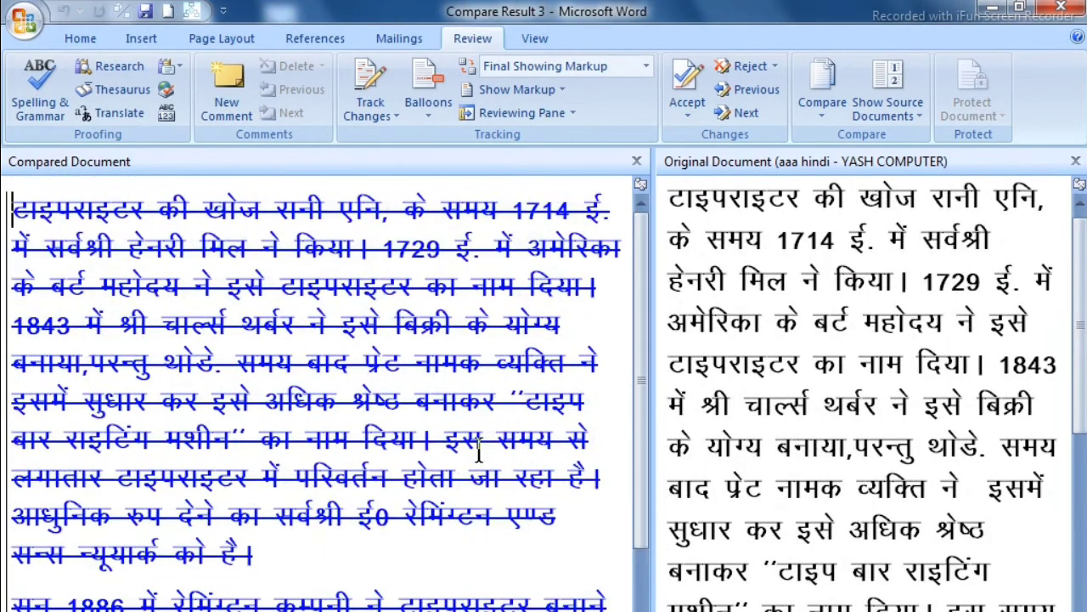
pyautogui.click(883, 100)
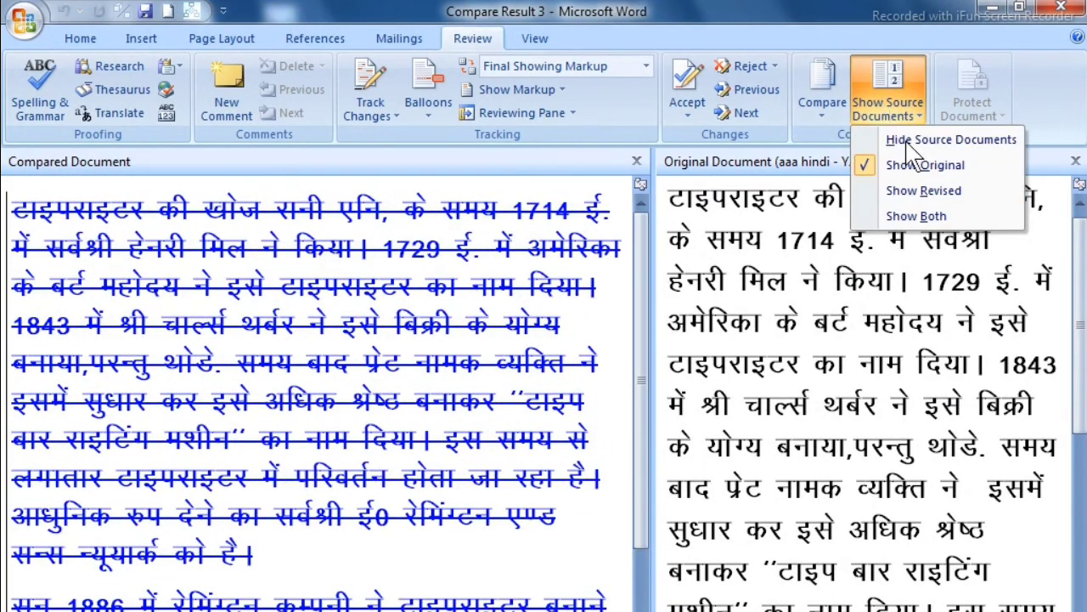
pyautogui.click(925, 192)
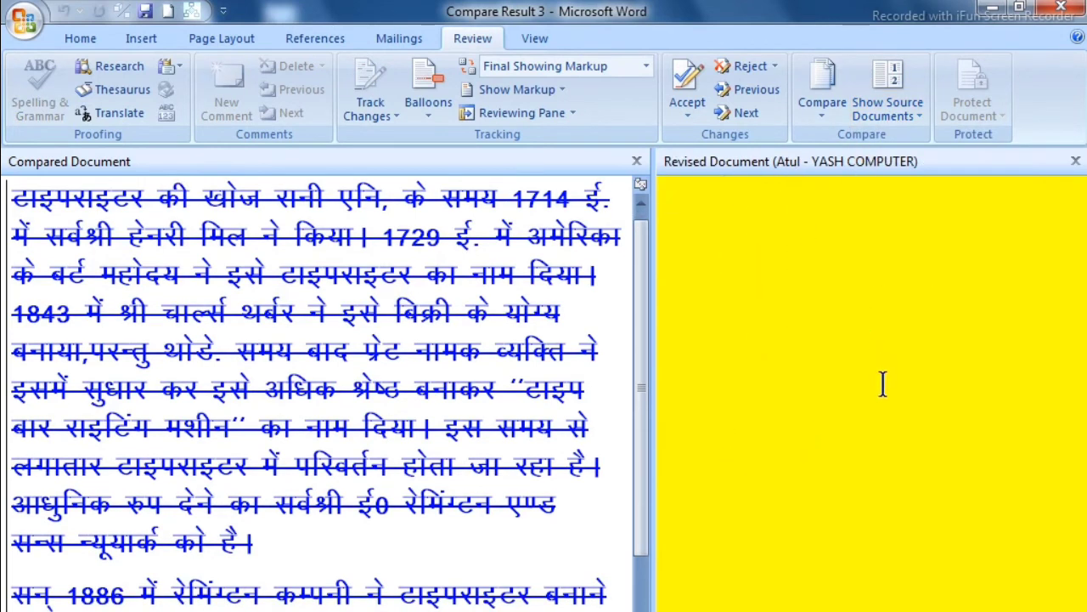
# Show both source documents, then hide them so only the compare result remains.
pyautogui.click(902, 116)
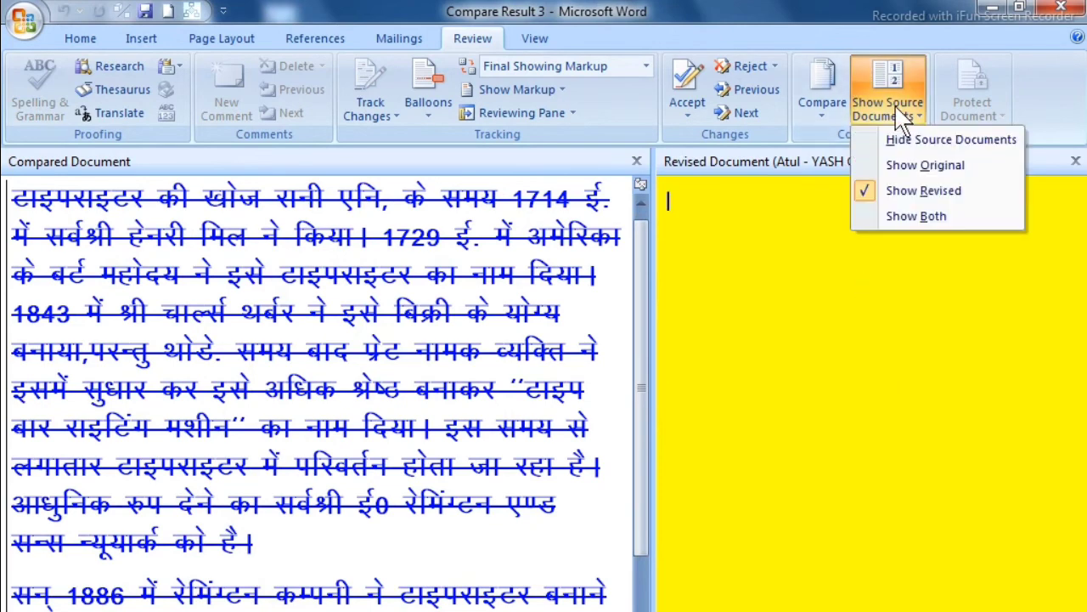
pyautogui.click(929, 215)
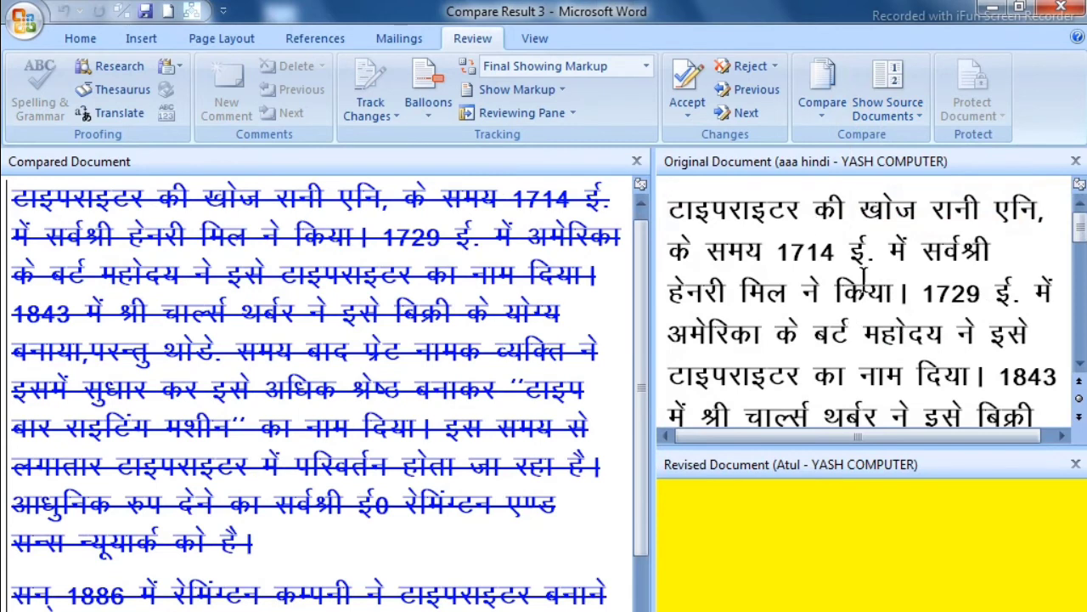
pyautogui.click(818, 523)
pyautogui.scroll(1, 421, 370)
pyautogui.scroll(-2, 423, 408)
pyautogui.scroll(2, 424, 416)
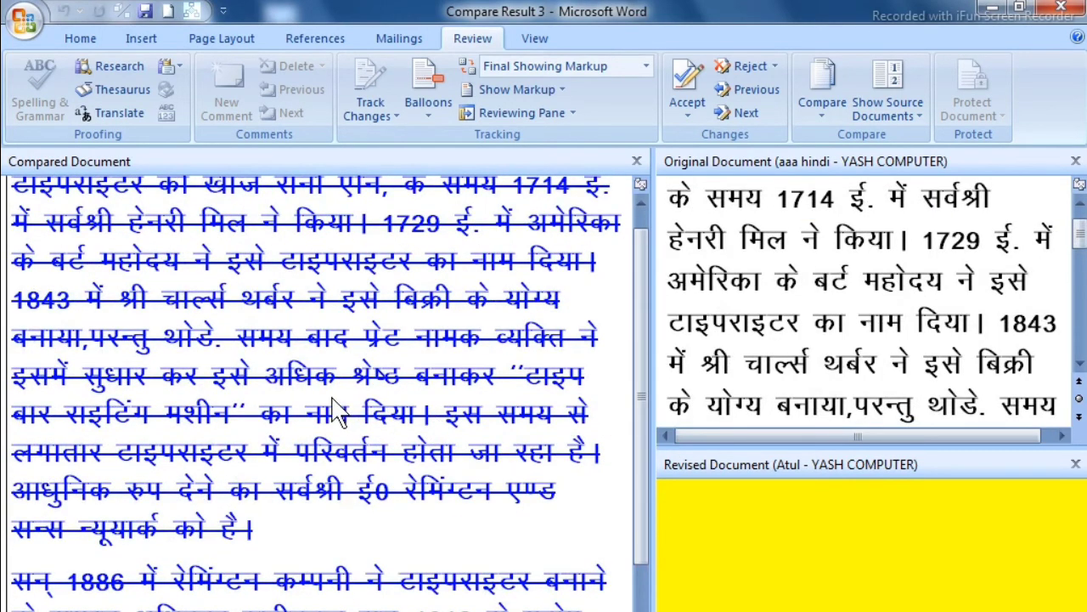
pyautogui.click(884, 88)
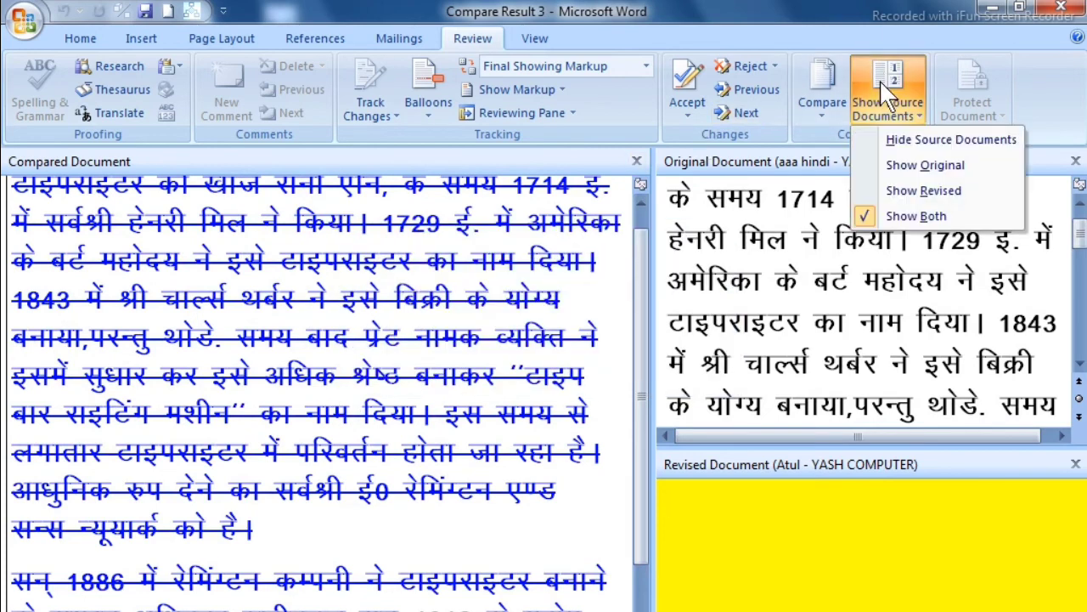
pyautogui.click(942, 139)
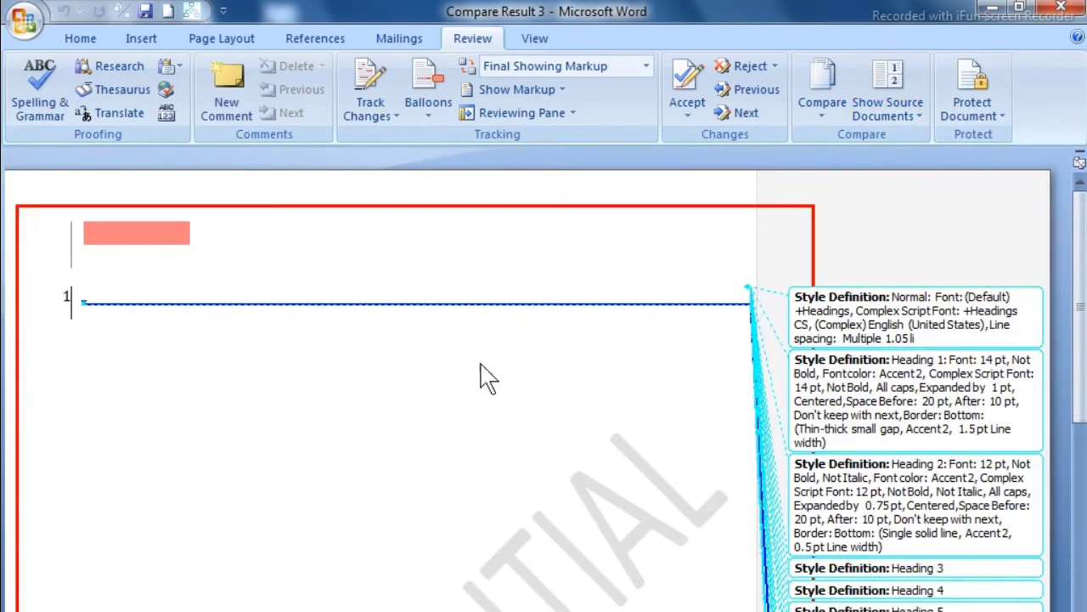
# Type the Hindi word रीहीइ on line 1 of the compared document, then open Protect Document.
pyautogui.write('रीहीइ')
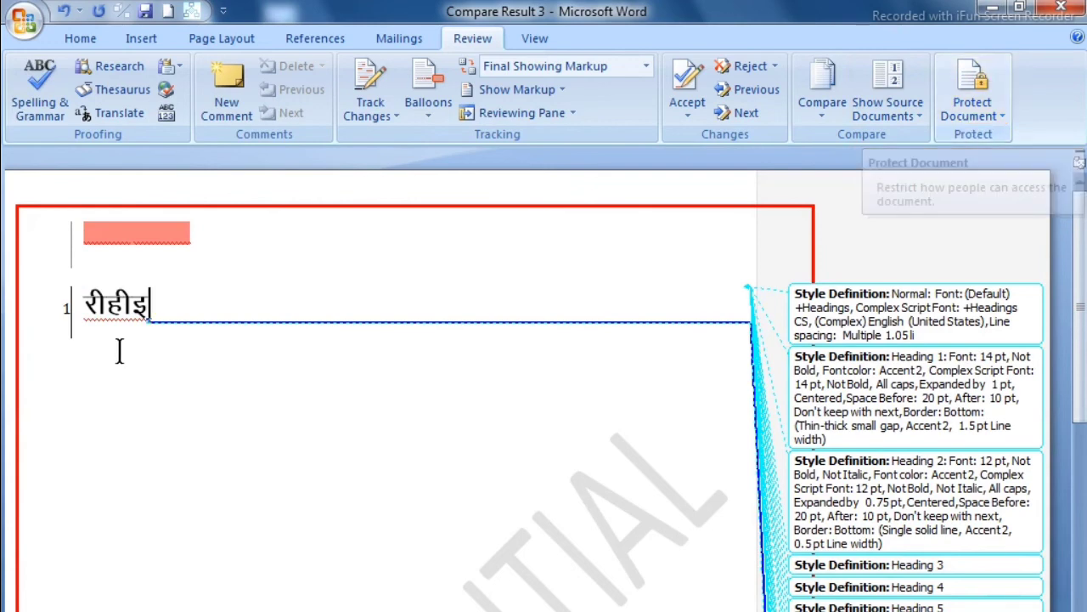
pyautogui.scroll(-10, 269, 383)
pyautogui.scroll(-2, 280, 399)
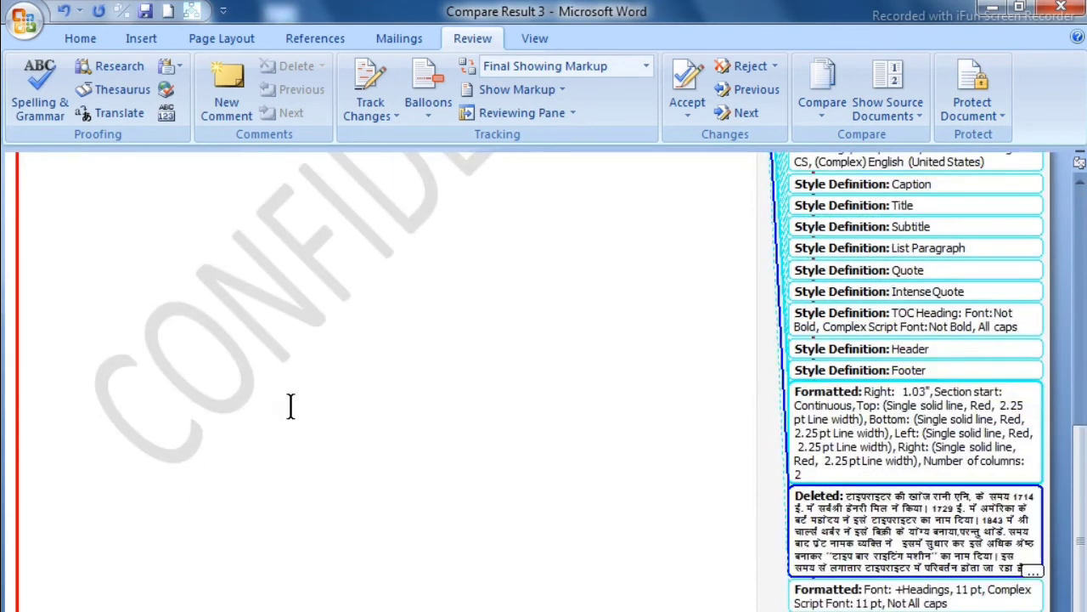
pyautogui.scroll(10, 291, 406)
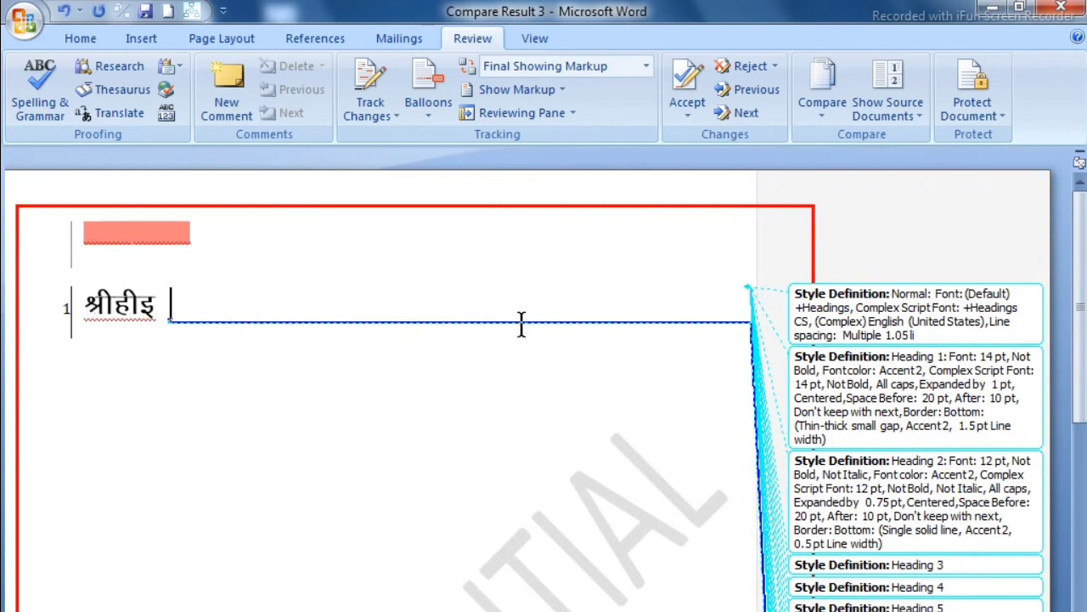
pyautogui.click(982, 100)
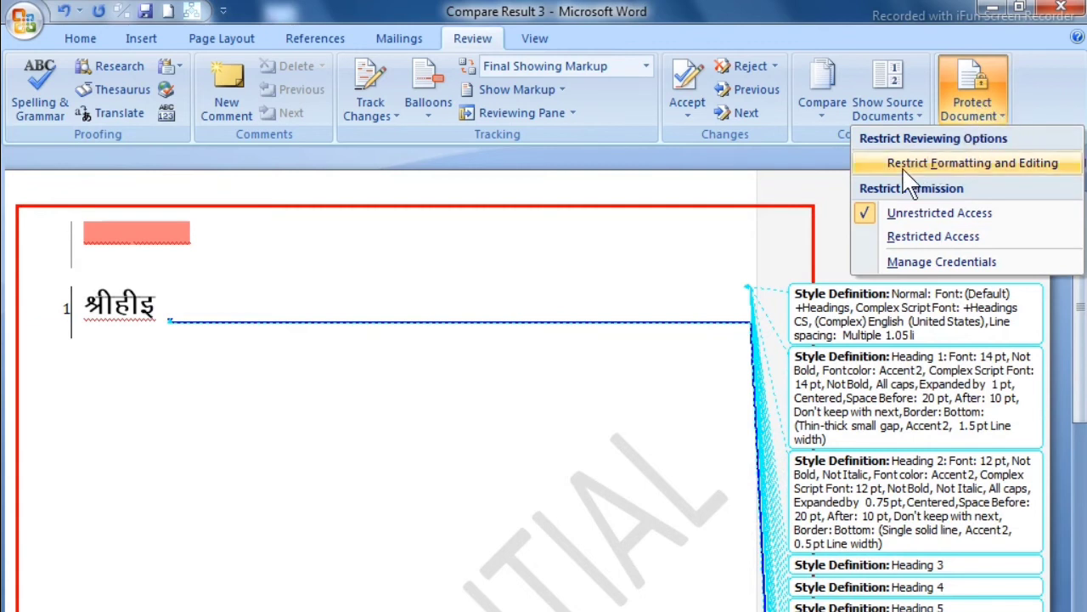
# Restrict formatting to selected styles and editing to read only, enforced with a password.
pyautogui.click(985, 178)
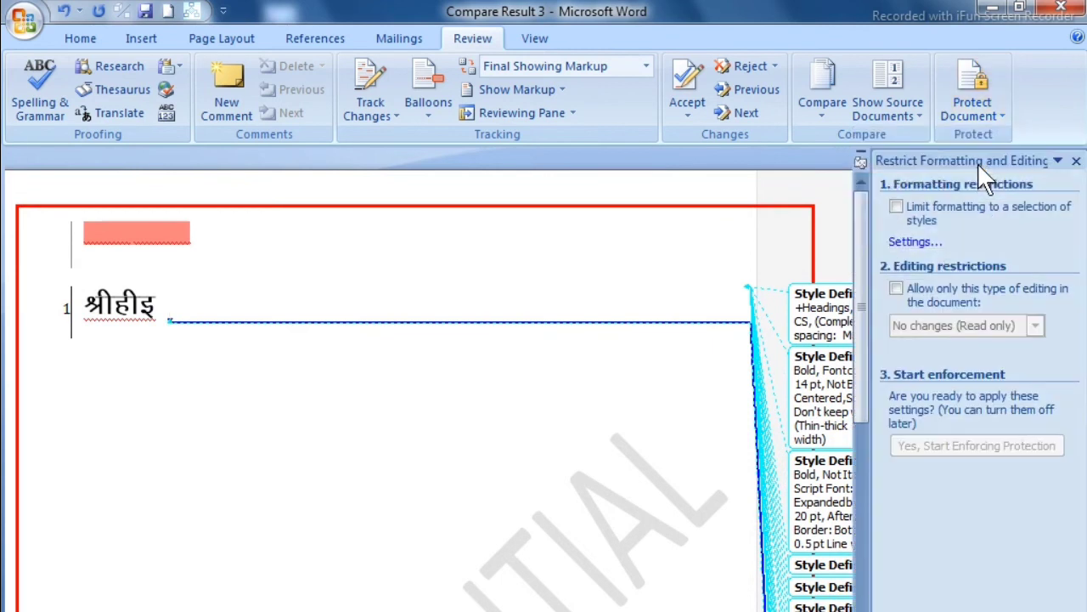
pyautogui.click(898, 207)
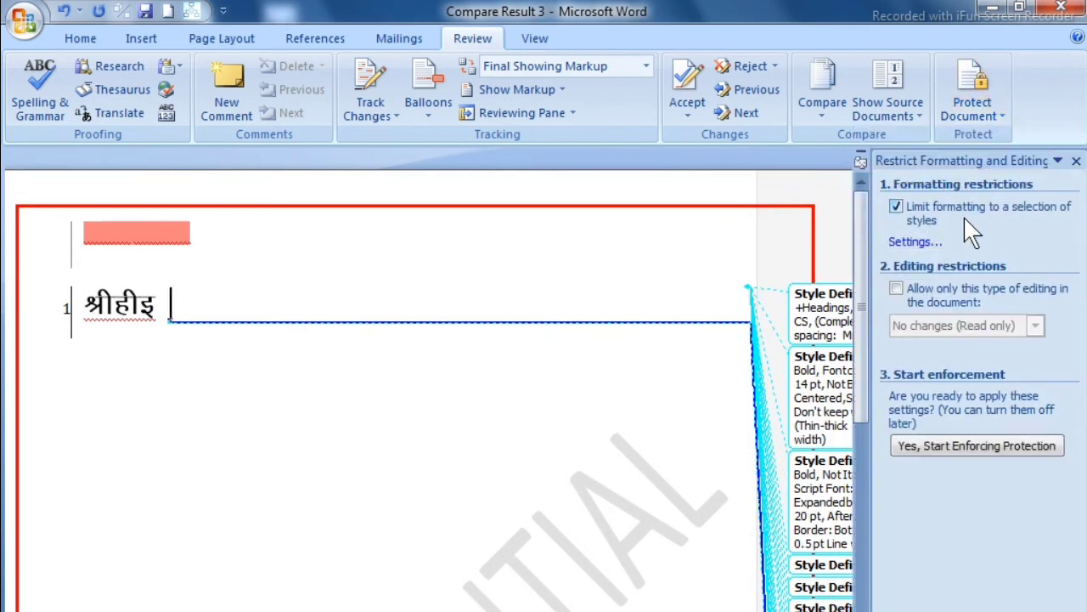
pyautogui.click(896, 288)
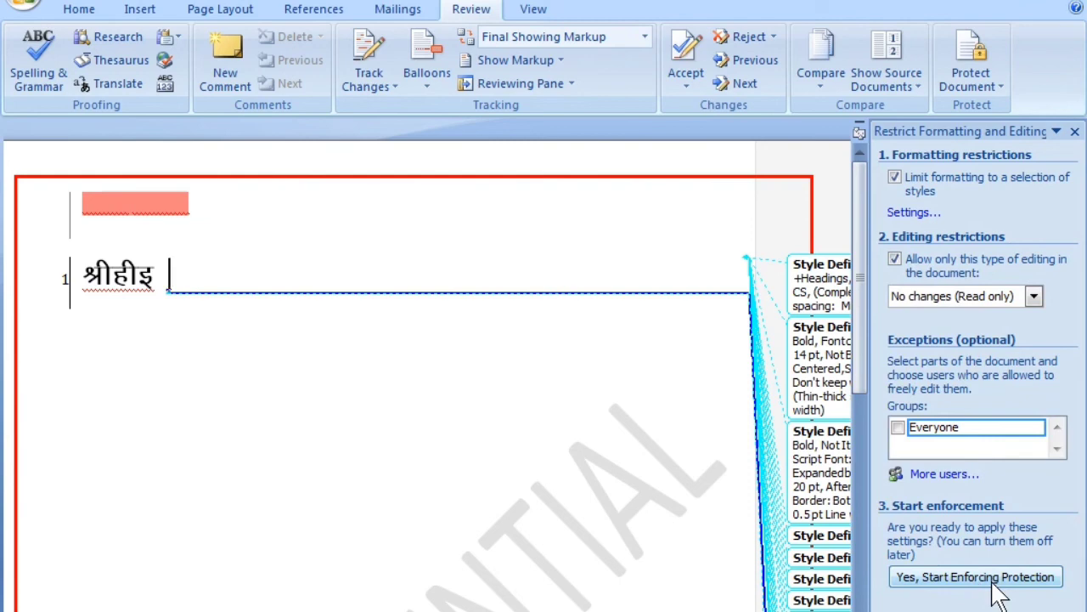
pyautogui.click(992, 585)
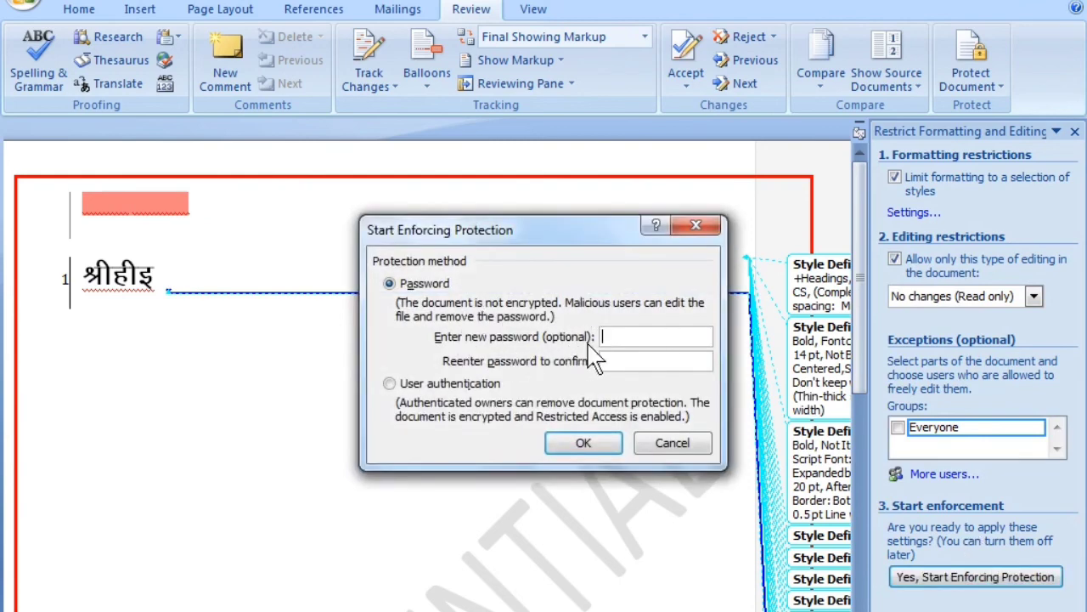
pyautogui.write('1')
pyautogui.click(619, 360)
pyautogui.click(580, 445)
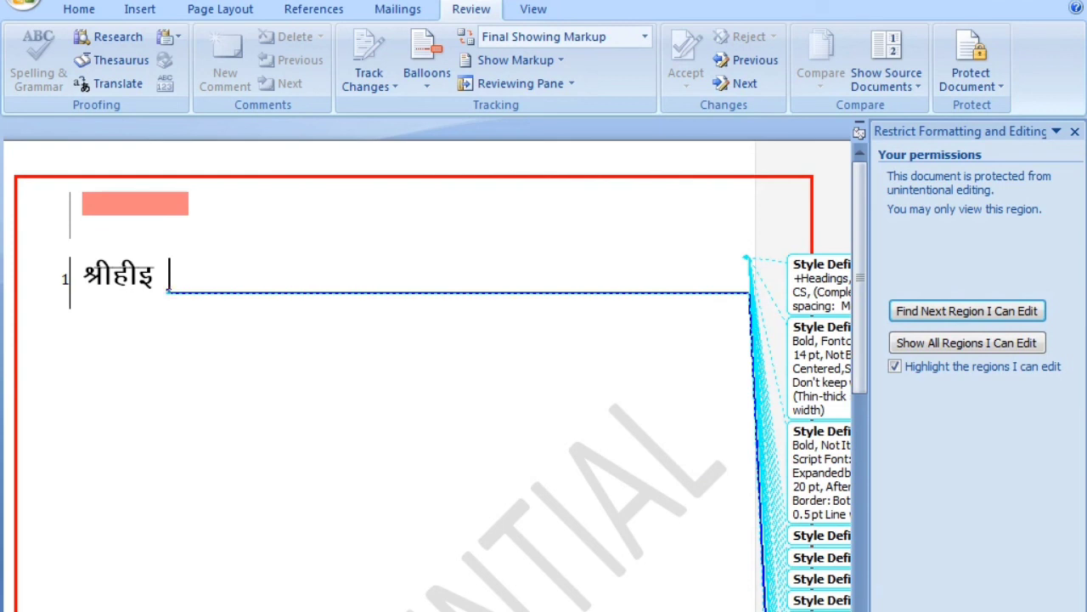
# Stop protection by entering the password, then type the Hindi word ईीिह on line 1.
pyautogui.click(968, 64)
pyautogui.click(982, 136)
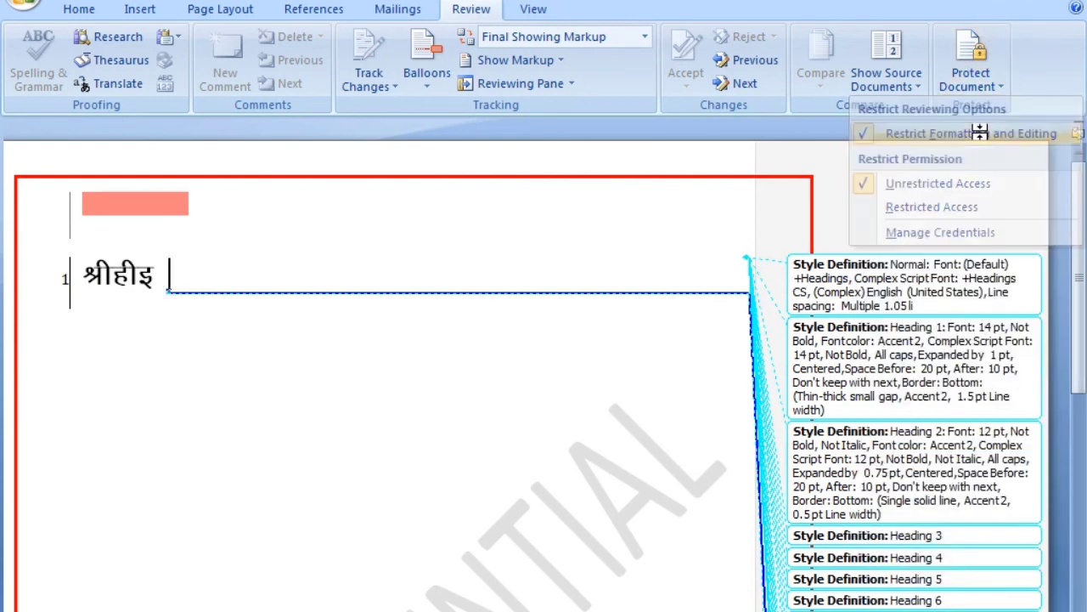
pyautogui.click(984, 59)
pyautogui.click(981, 134)
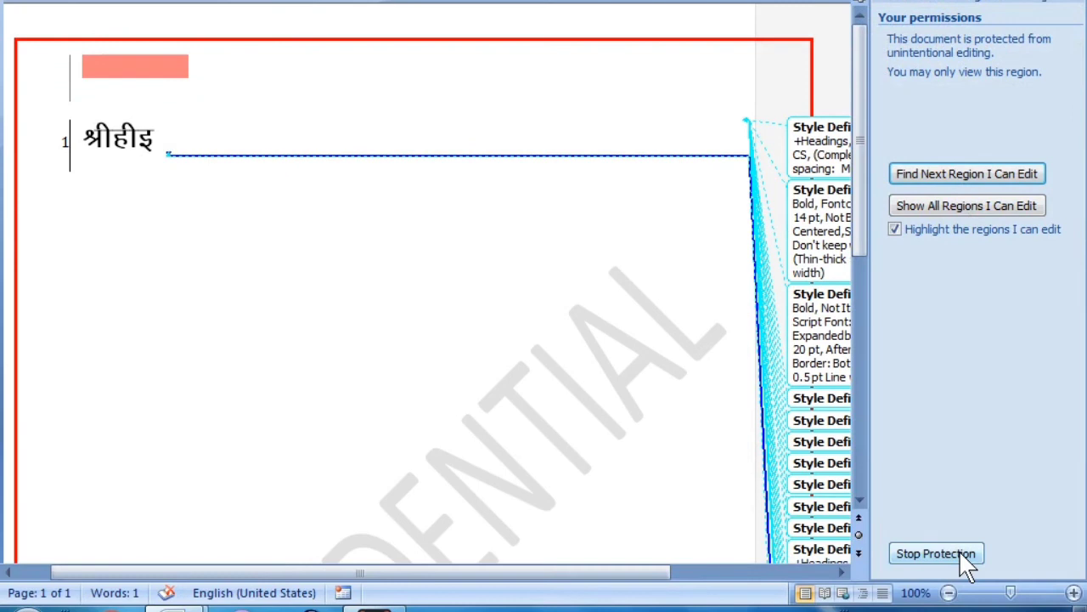
pyautogui.click(962, 558)
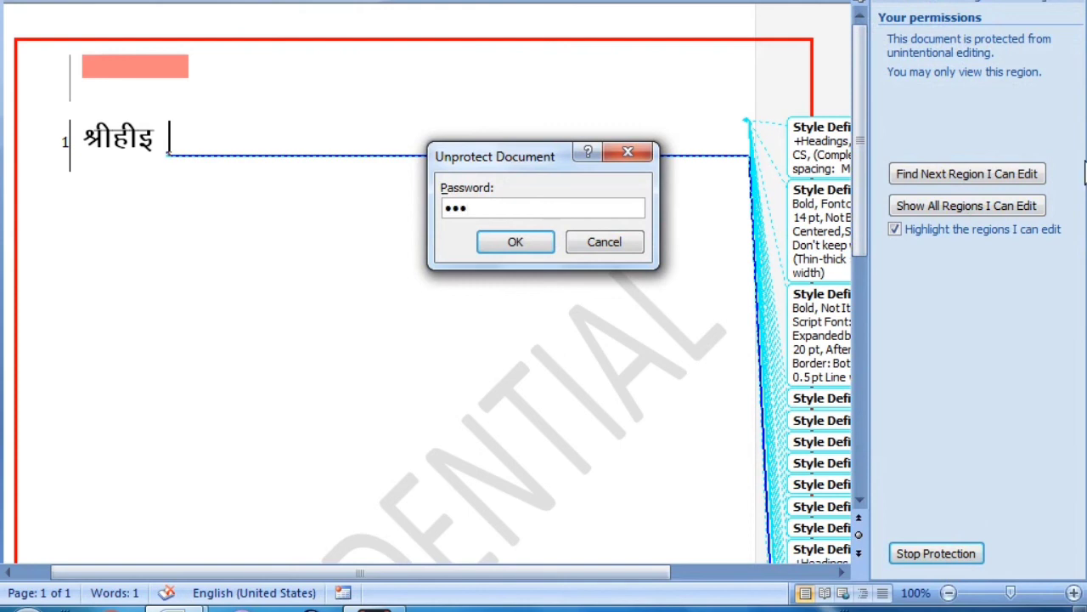
pyautogui.click(516, 243)
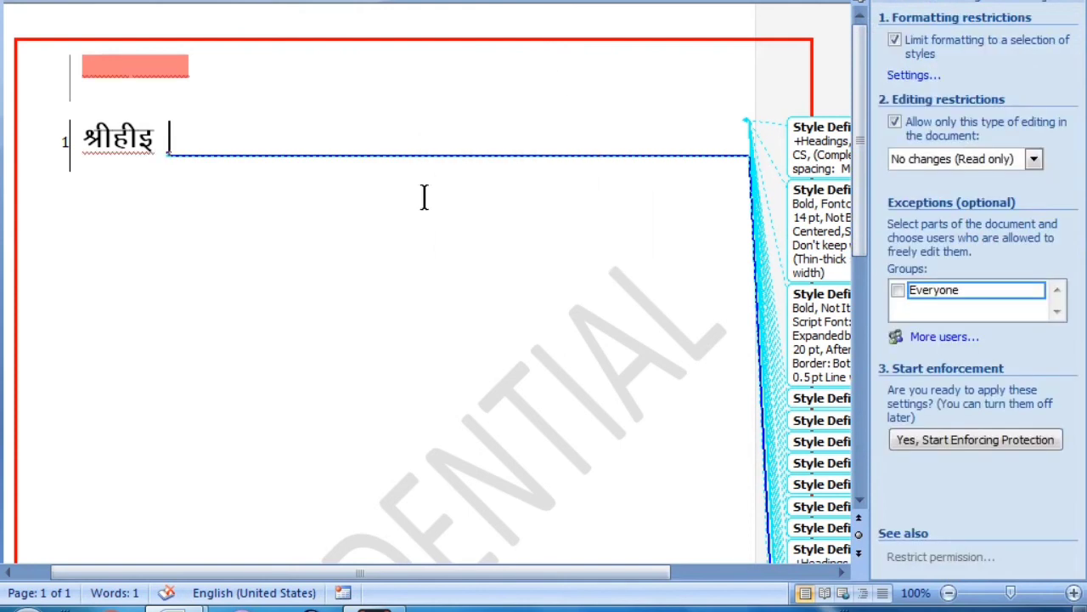
pyautogui.write('ईीिह')
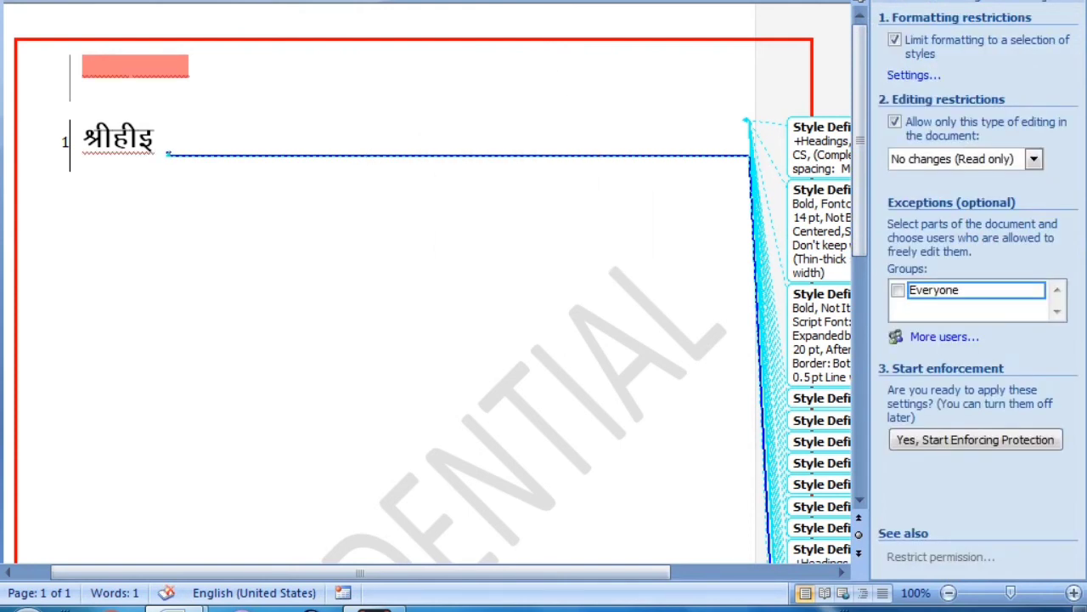